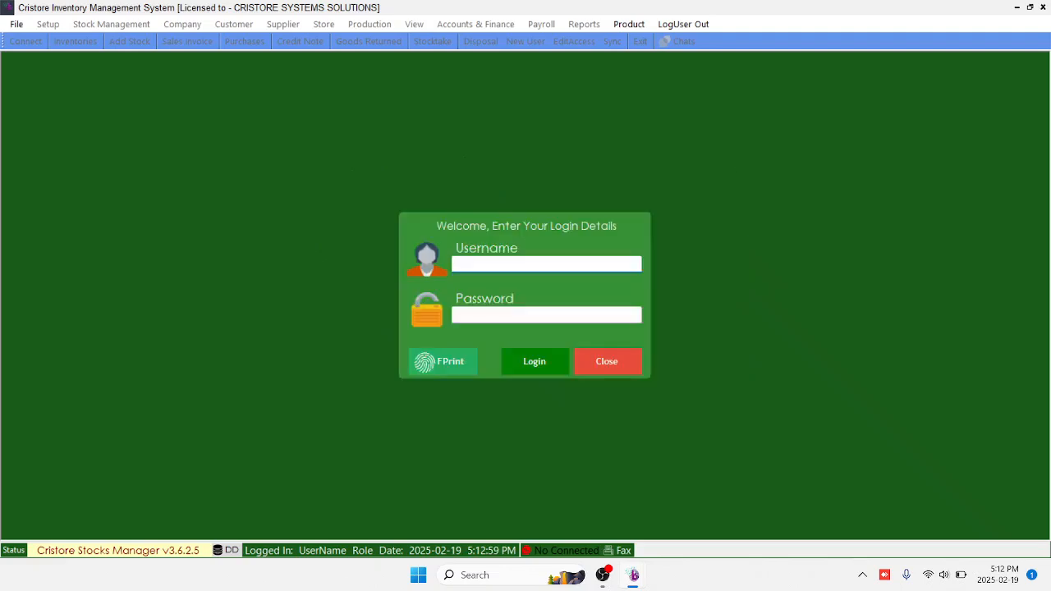
Log in as the admin user with the administrator password
type("admin")
key("Tab")
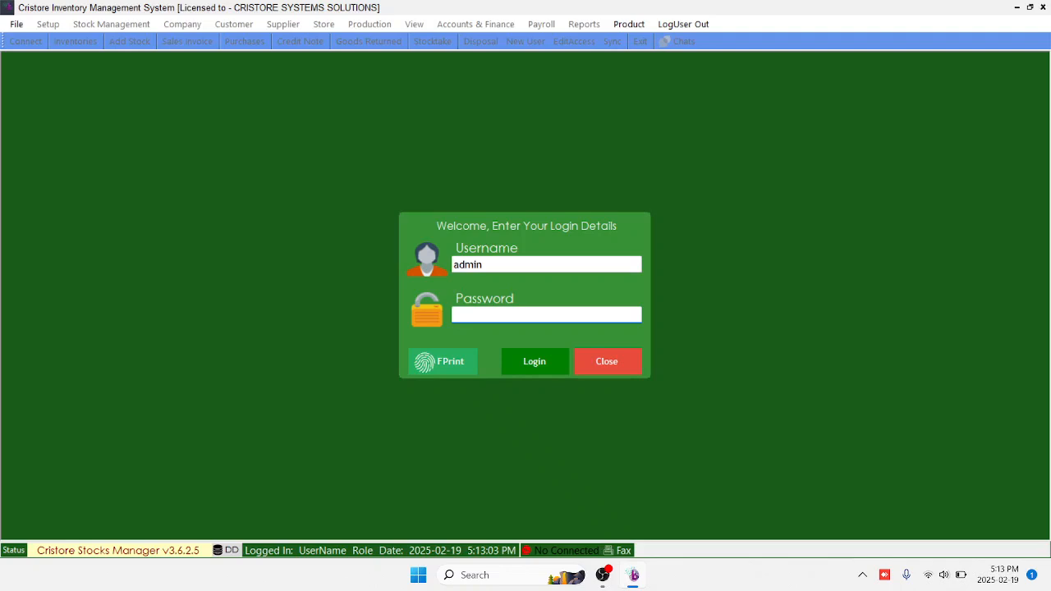
type("*************")
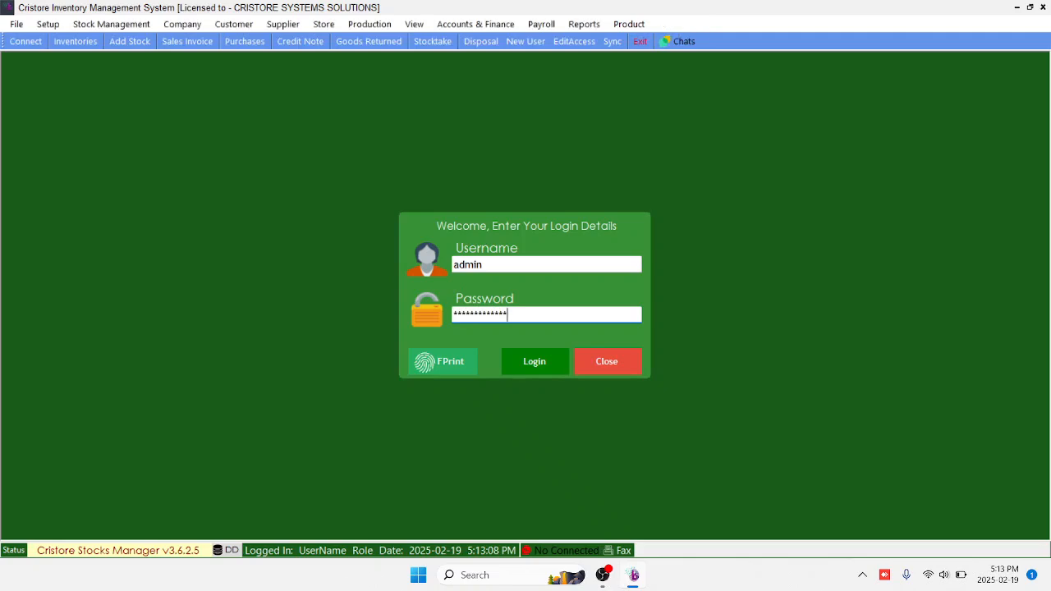
left_click(112, 24)
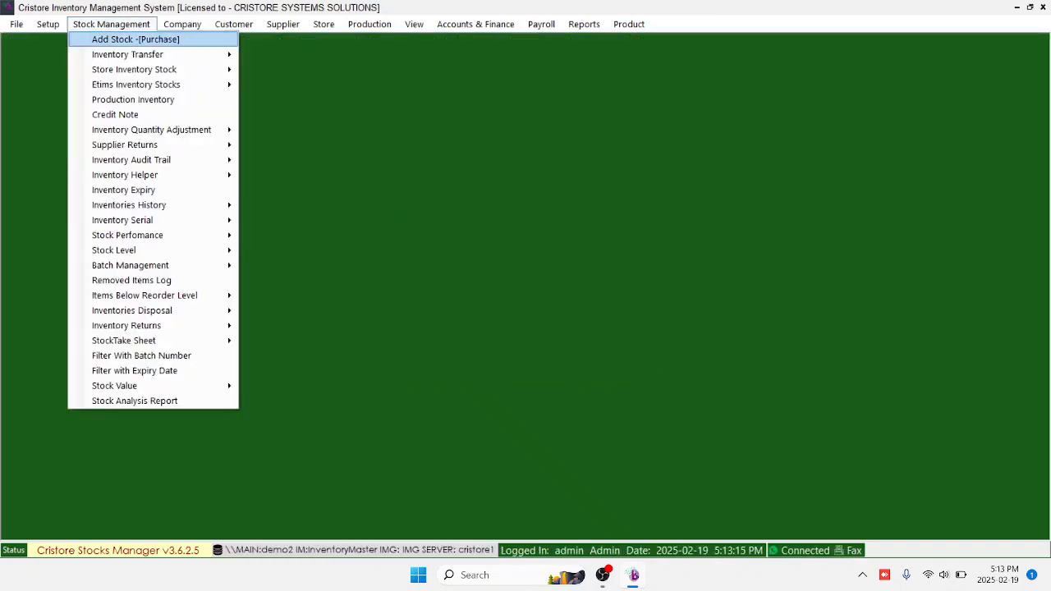
Start a new purchase, glance at the pending LPOs without loading one, and open supplier lookup
left_click(135, 40)
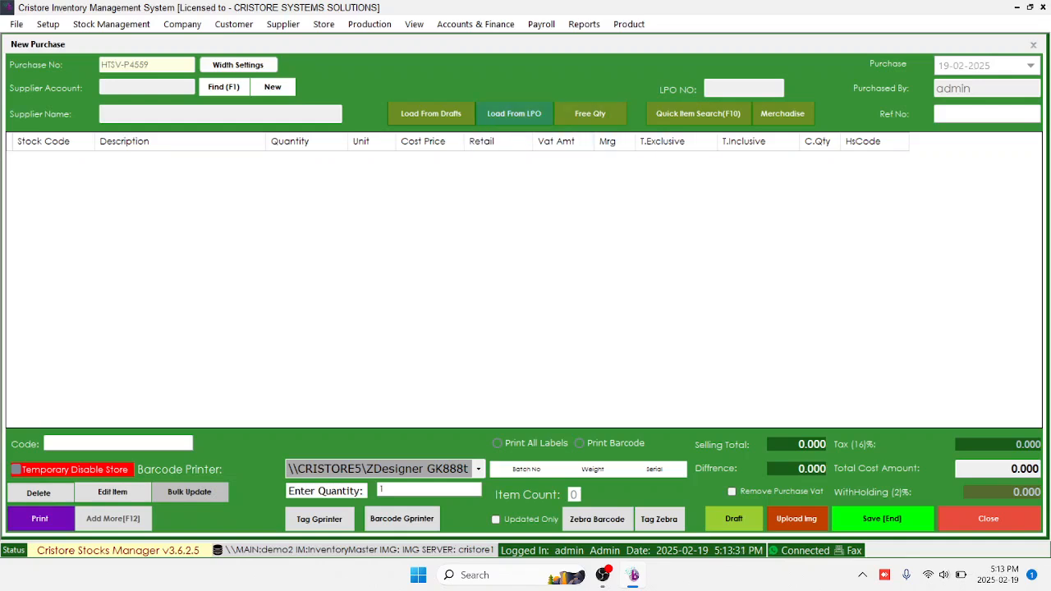
left_click(514, 114)
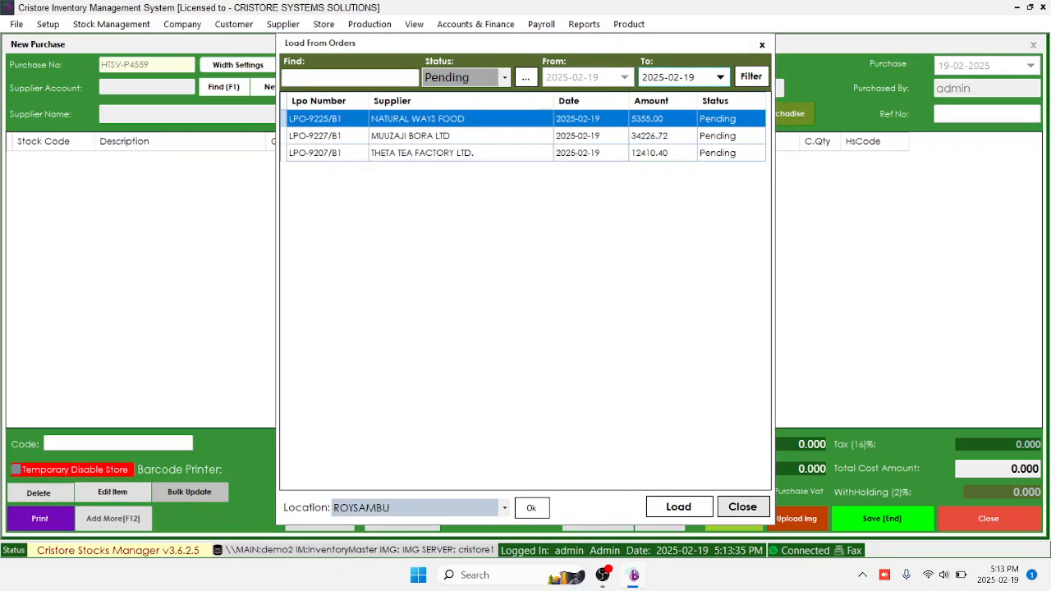
left_click(742, 507)
left_click(223, 86)
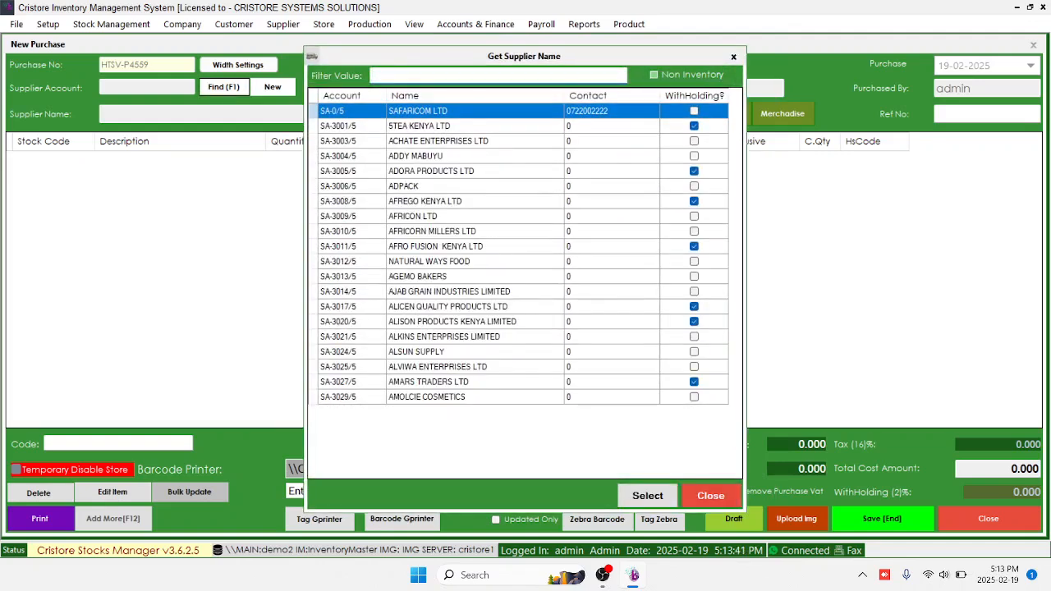
Filter suppliers by 'tege' and choose TEGEMEO ENTERPRISES LTD
type("tem")
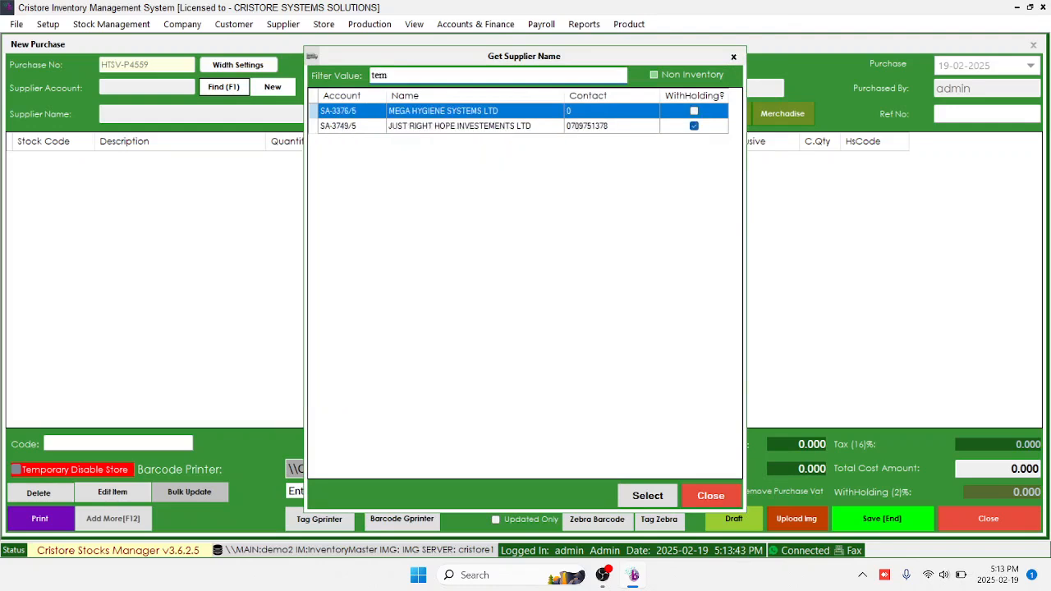
key("BackSpace")
type("ge")
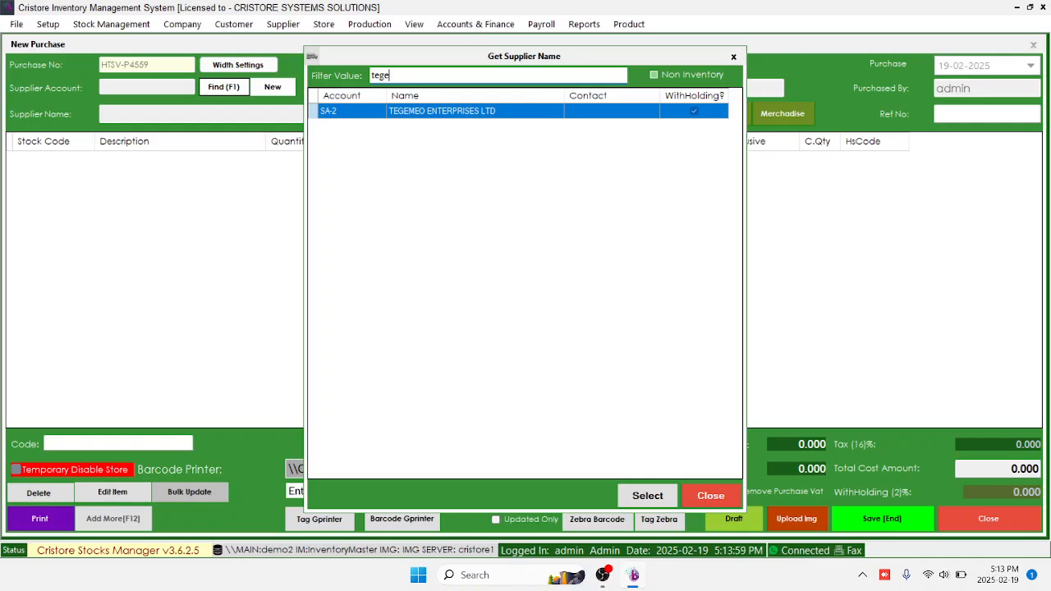
key("Return")
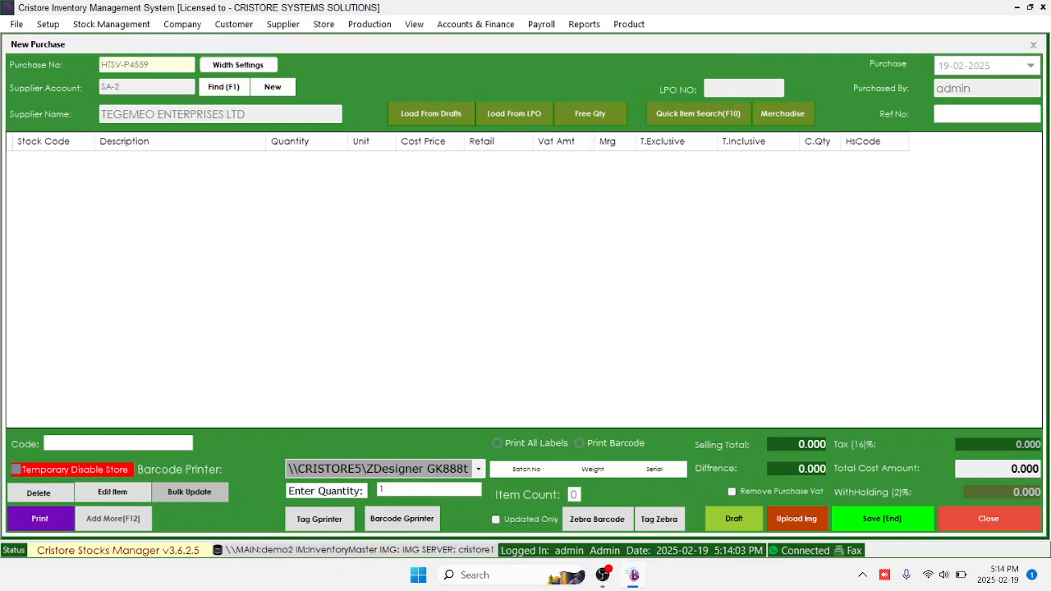
Add item code 401835, QUENCHER LIFE WATER 1LTR, at quantity 48
left_click(119, 443)
type("401")
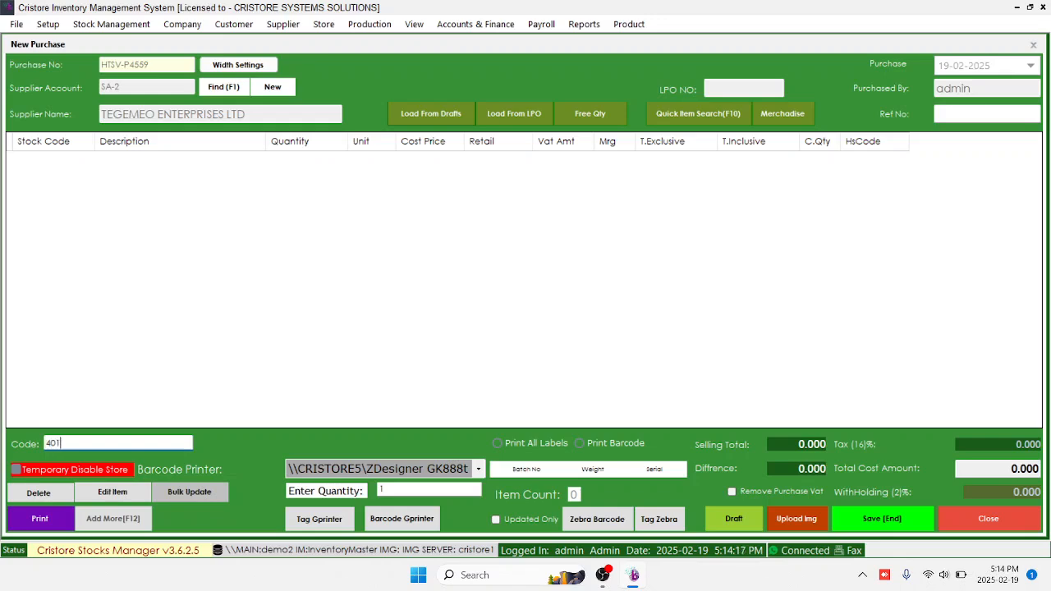
type("835")
key("Return")
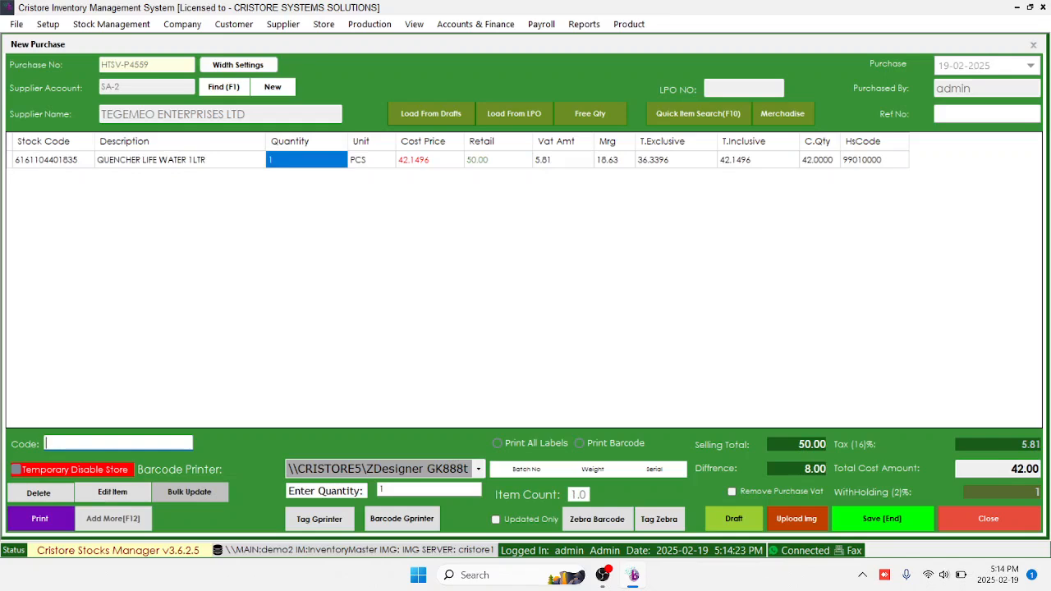
type("48")
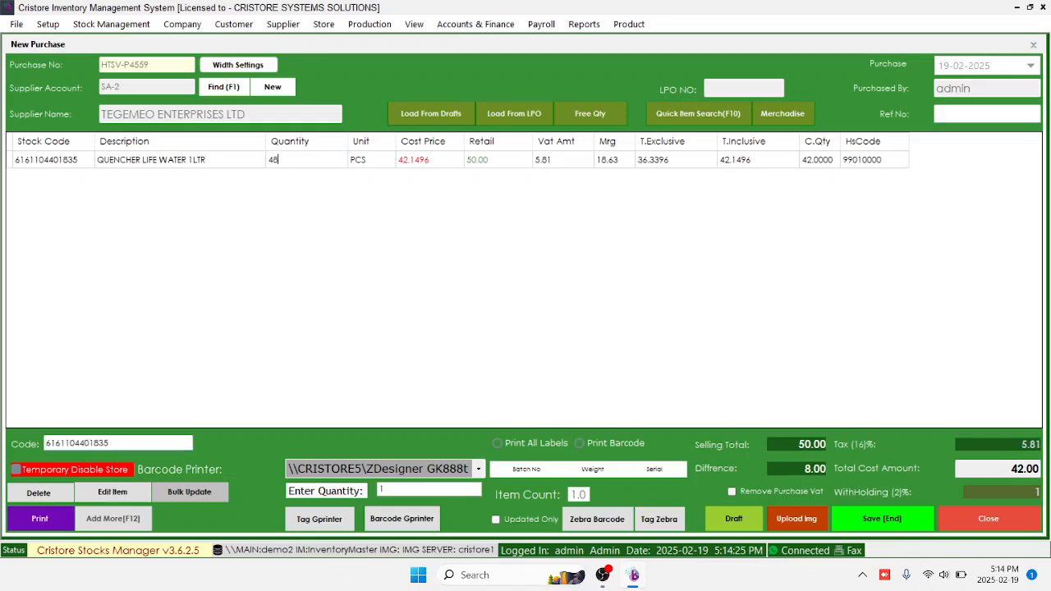
key("Return")
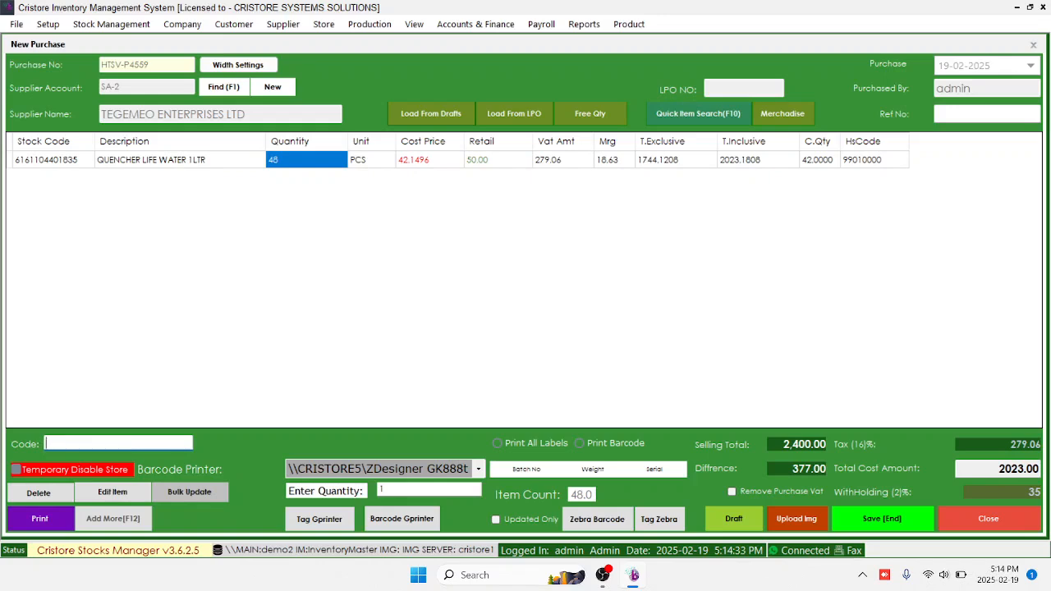
key("F10")
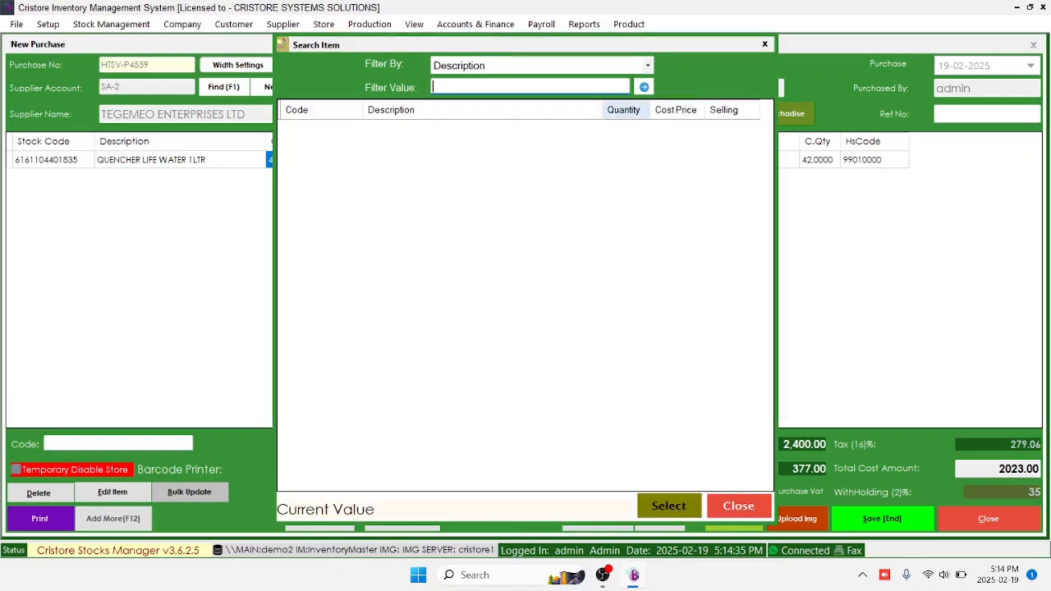
Search 'delm' and add DELMONTE Tropical, Mixed Berries, Mango and Pine & Mango 1L juices
type("delm")
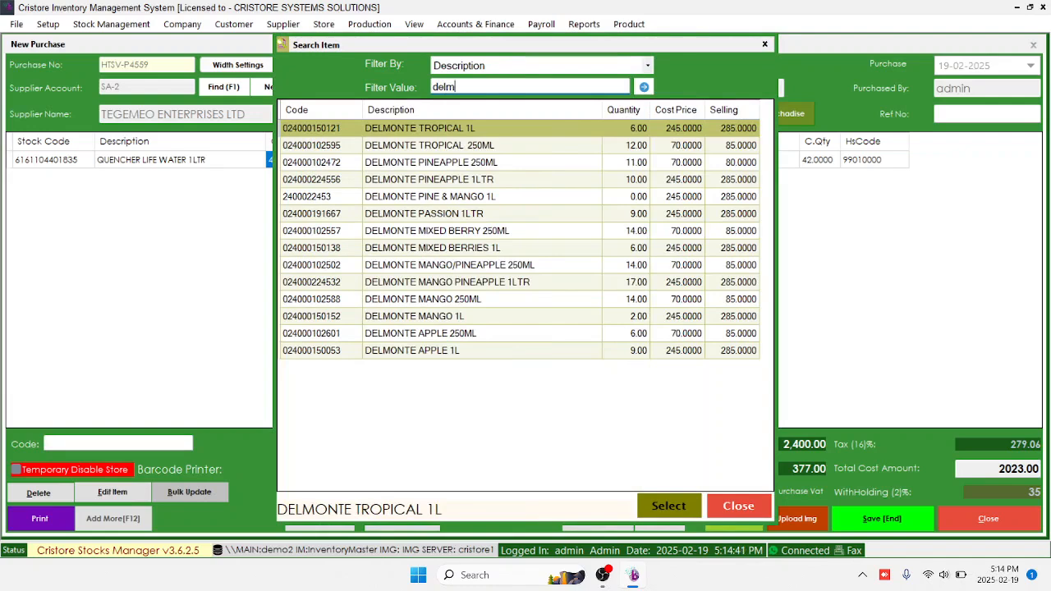
left_click(430, 197)
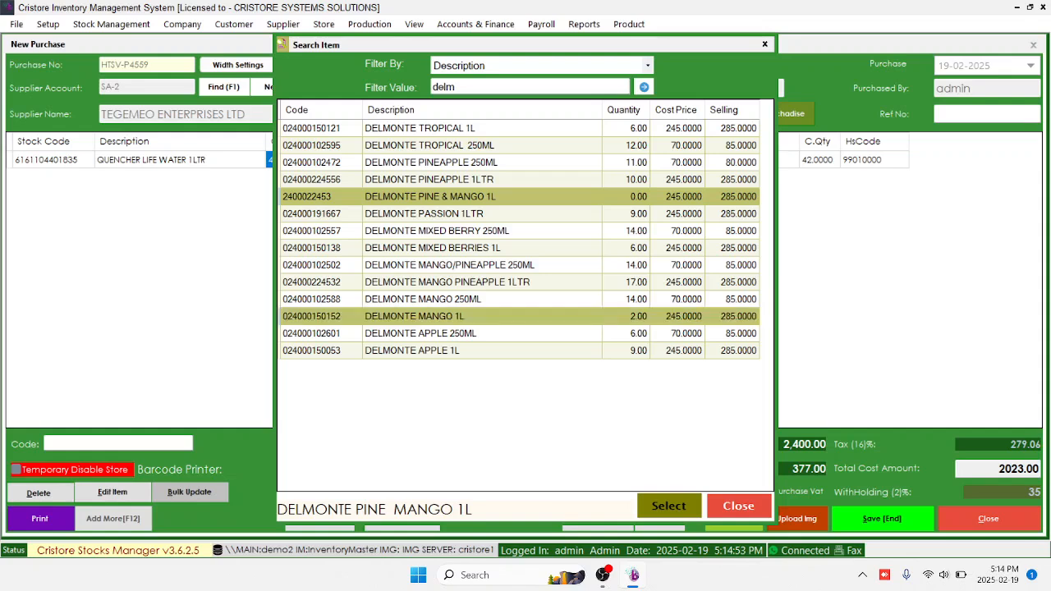
left_click(432, 248, "ctrl")
left_click(420, 128, "ctrl")
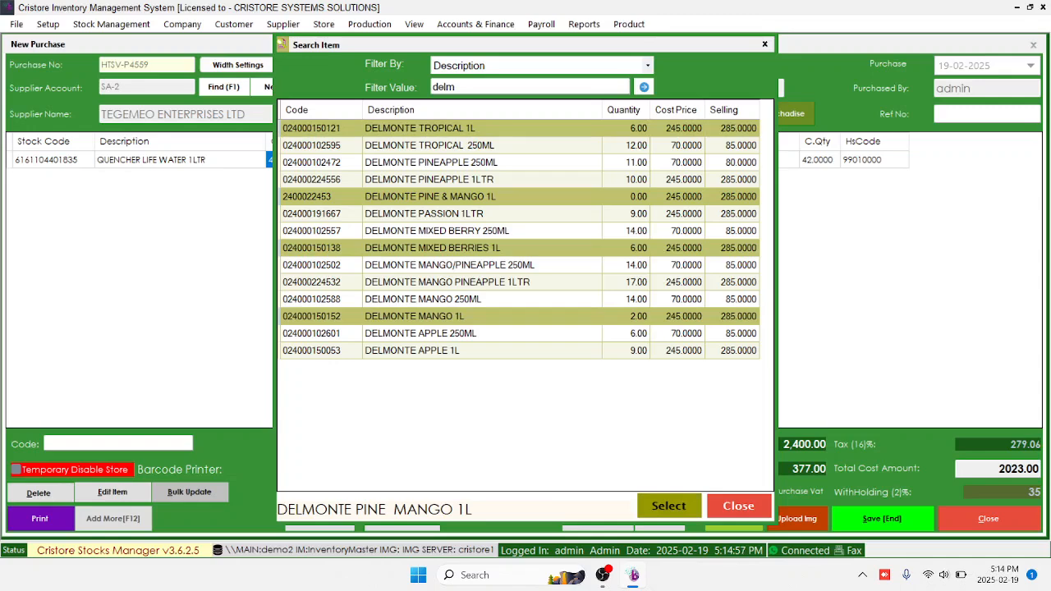
left_click(669, 506)
Set quantity 12 on each of the four DELMONTE 1L juice rows
left_click(306, 177)
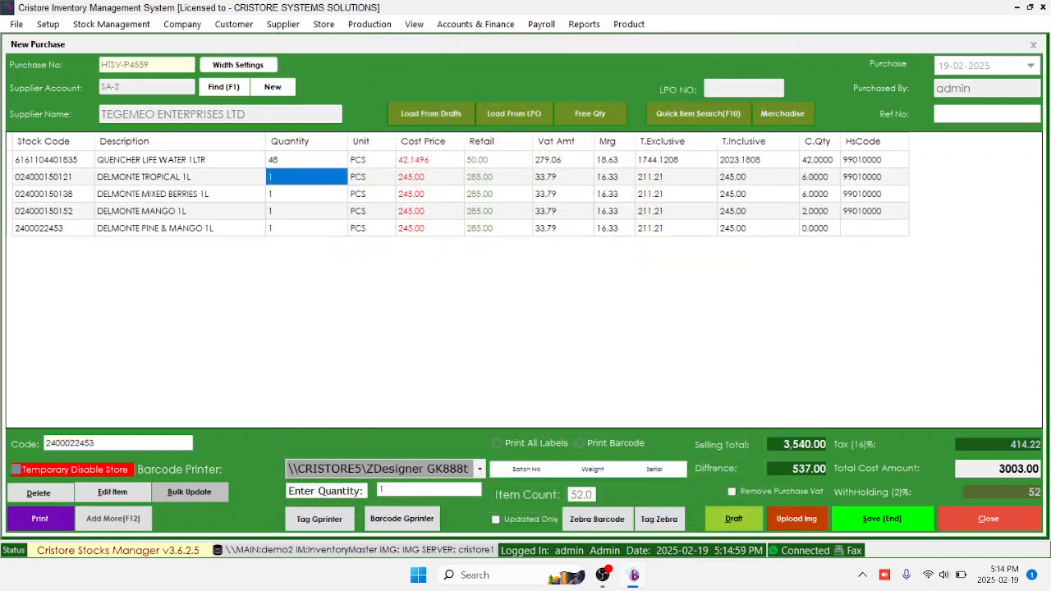
type("12")
key("Return")
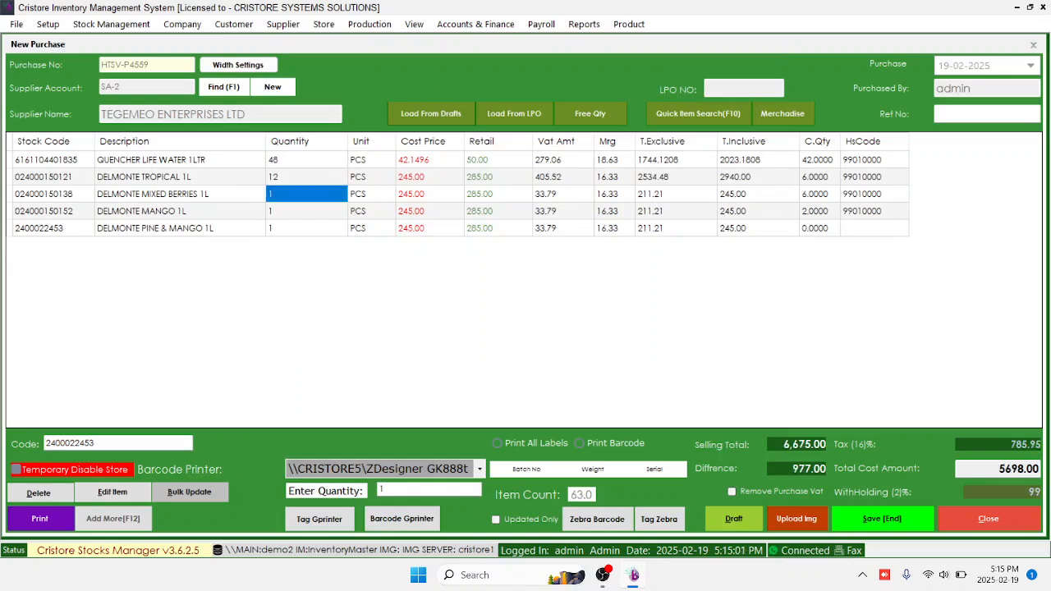
type("12")
key("Return")
type("12")
key("Return")
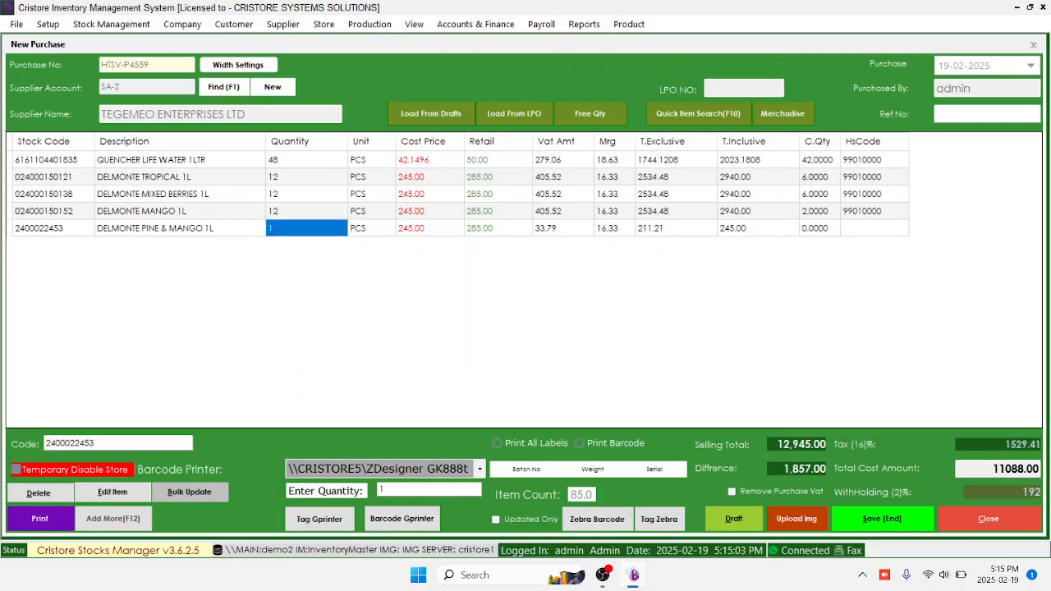
type("12")
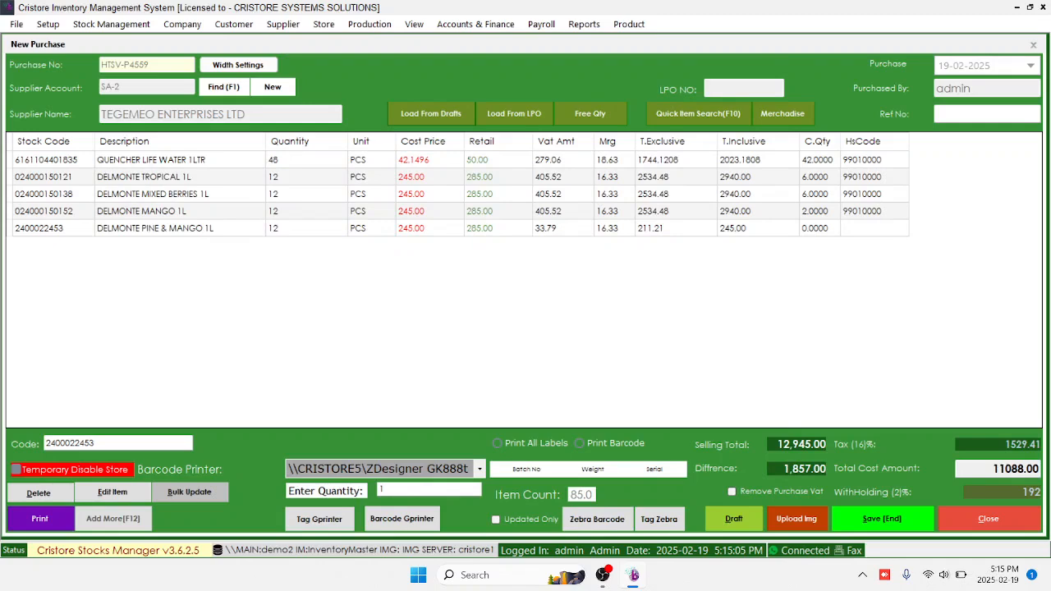
key("Return")
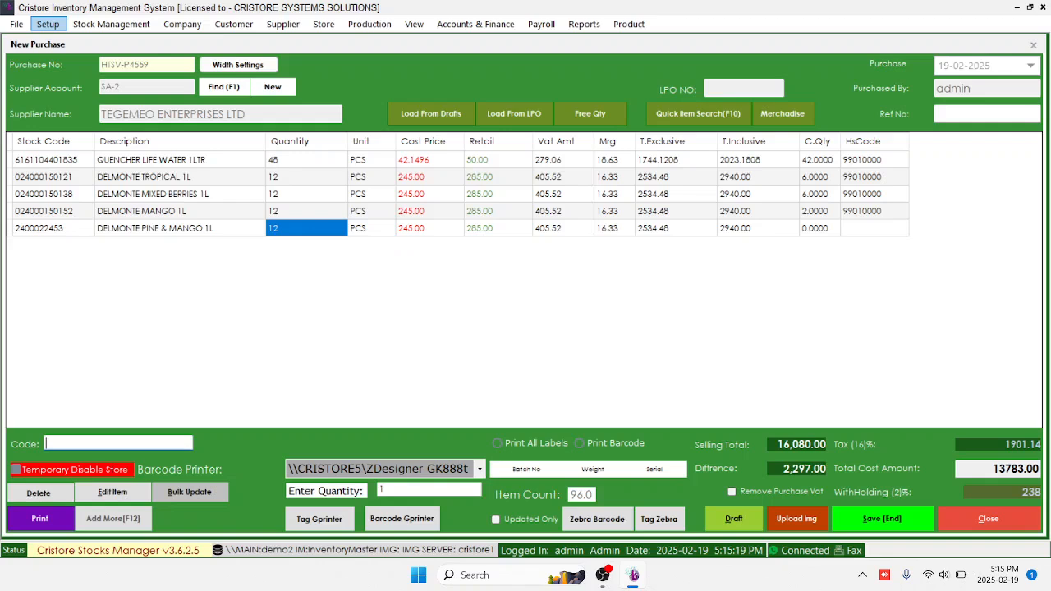
left_click(48, 24)
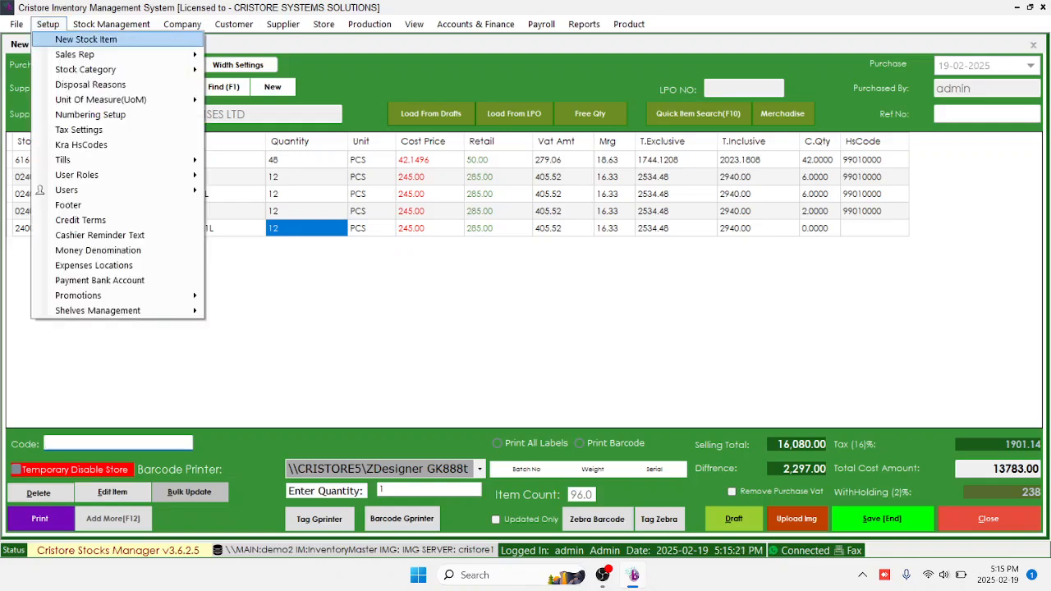
left_click(86, 40)
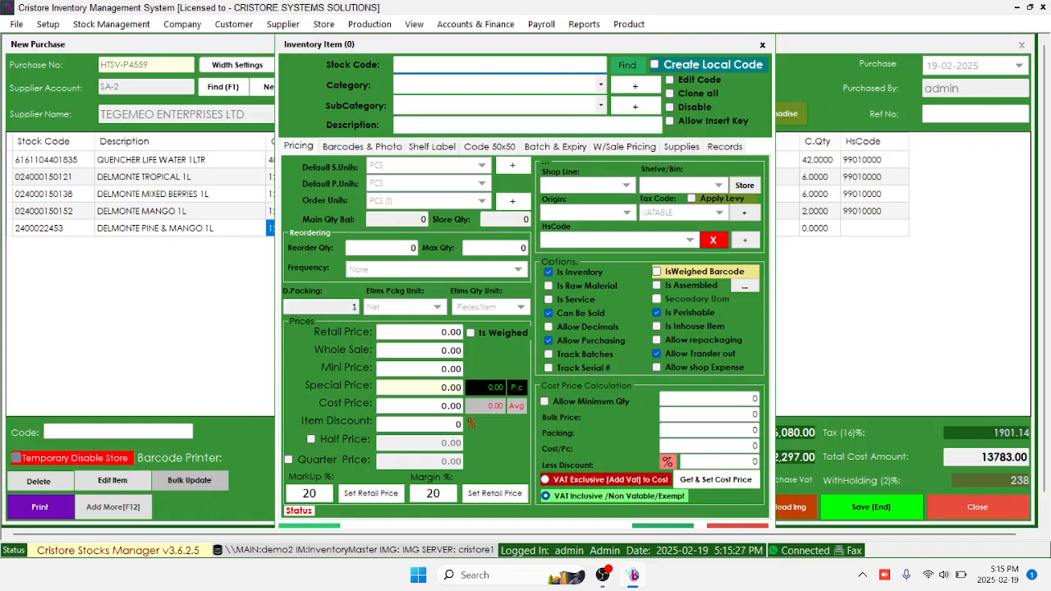
type("6162004218844")
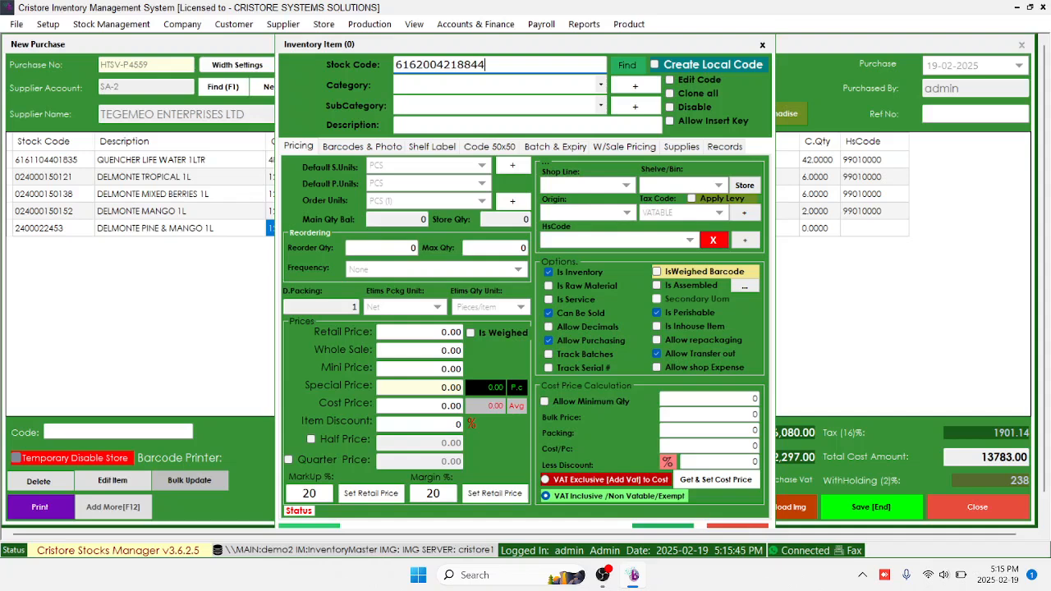
Set the item's category to STATIONERY and subcategory to BOOKS
left_click(600, 86)
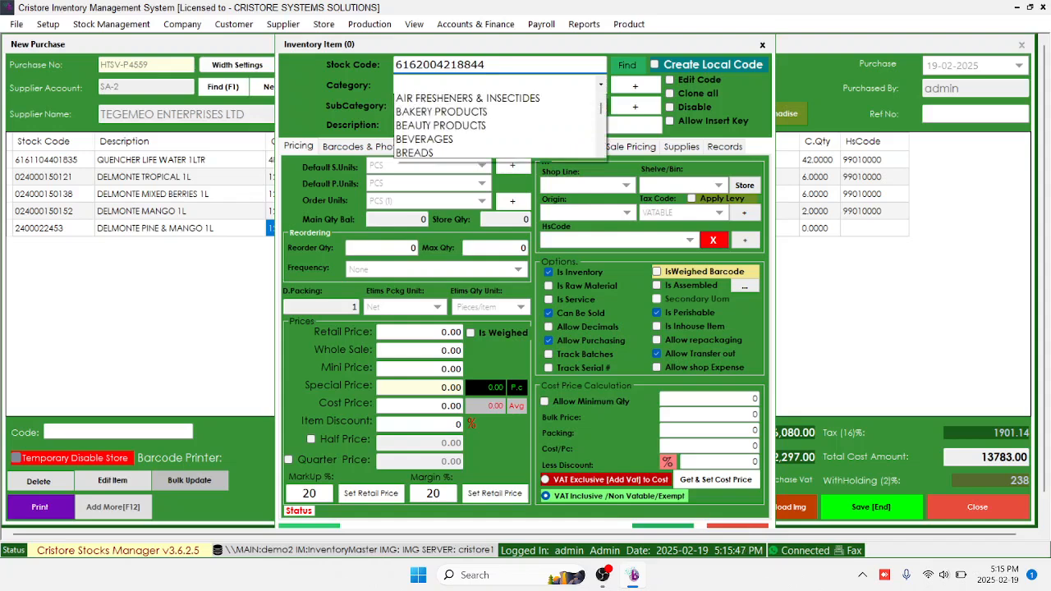
scroll(495, 141, "down", 2)
scroll(494, 127, "down", 5)
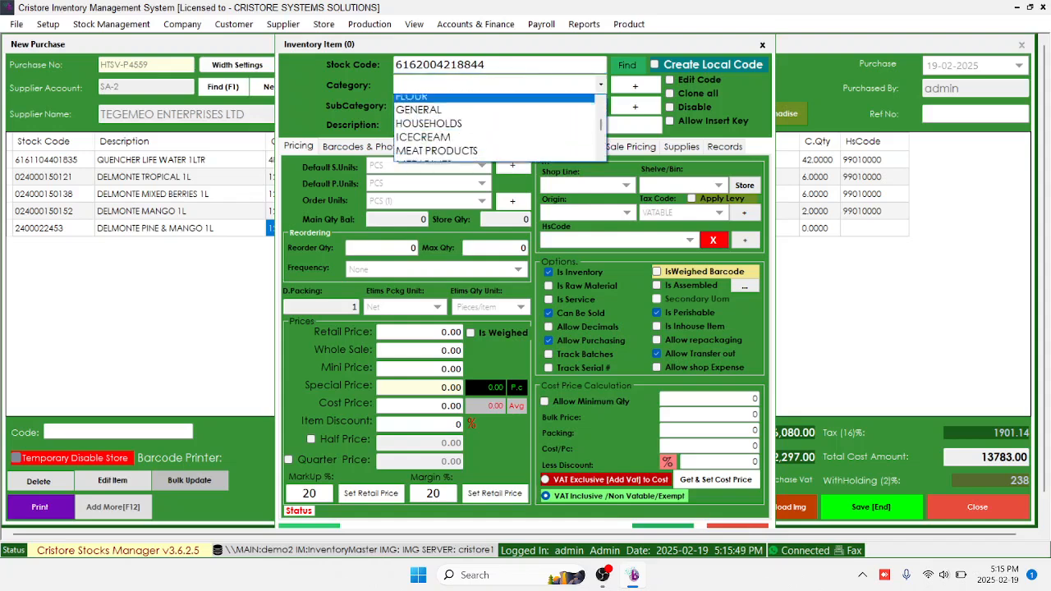
scroll(495, 142, "down", 3)
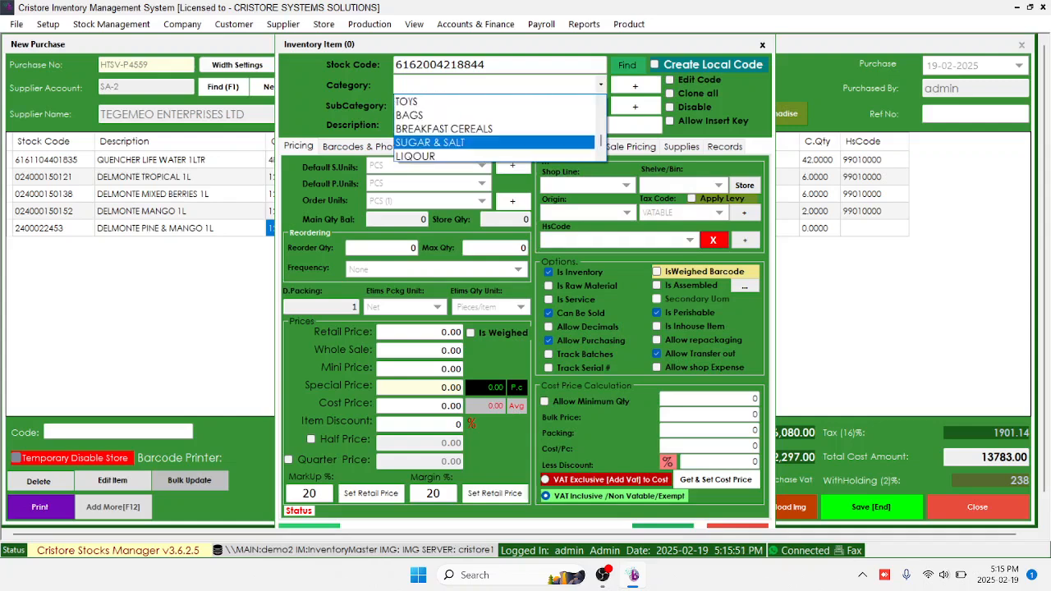
scroll(495, 142, "down", 1)
scroll(494, 142, "up", 2)
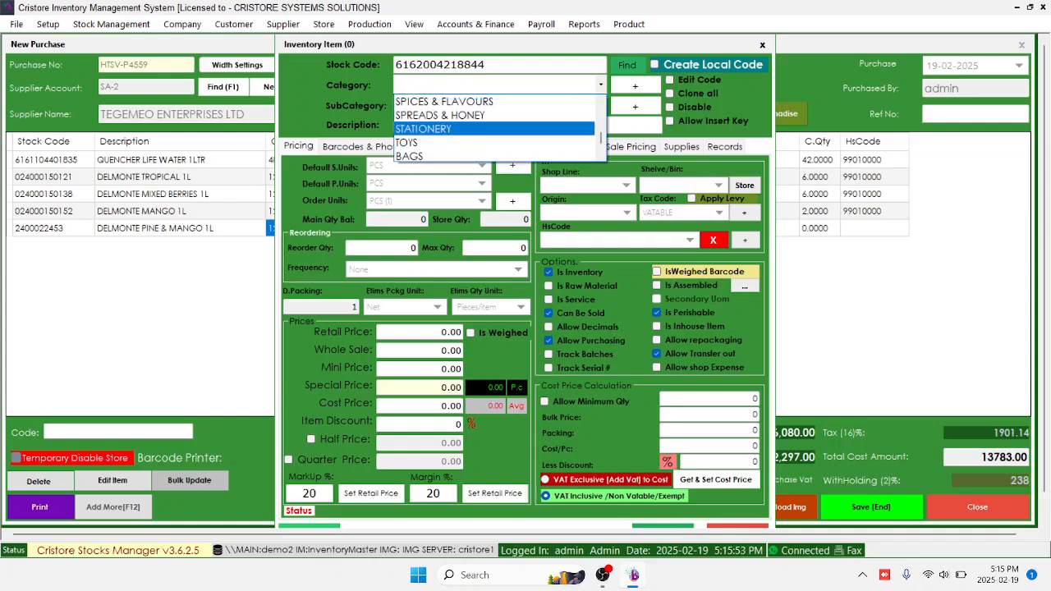
scroll(494, 128, "up", 2)
key("Down")
key("Down")
key("Down")
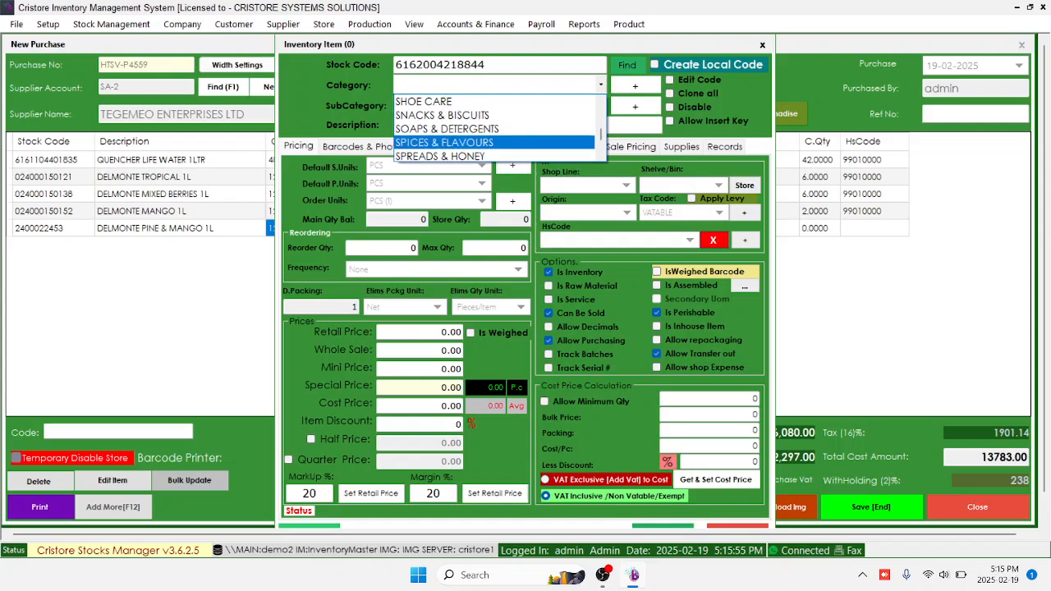
key("Return")
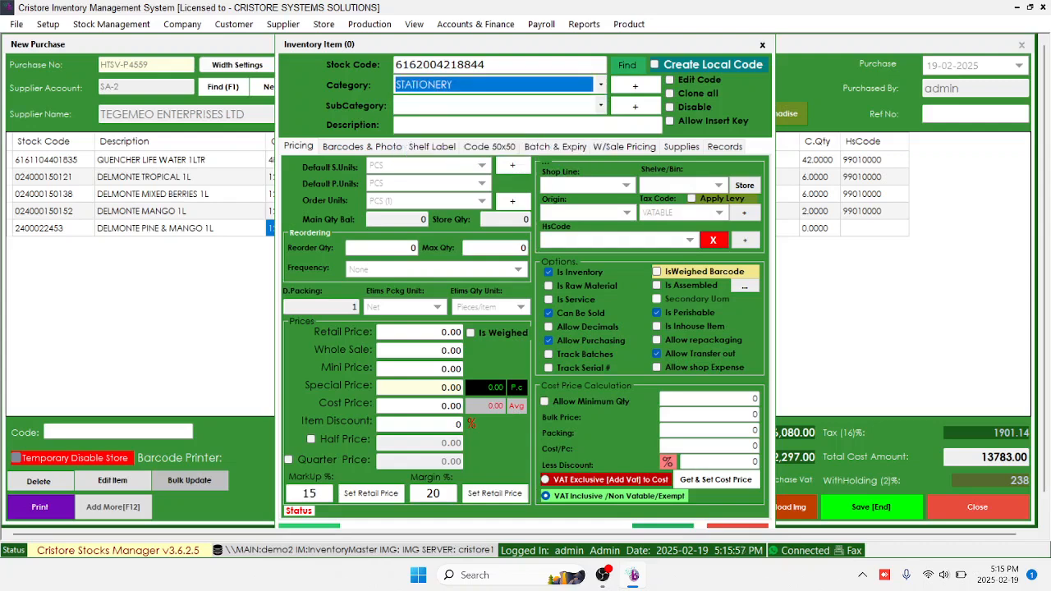
key("Return")
key("Down")
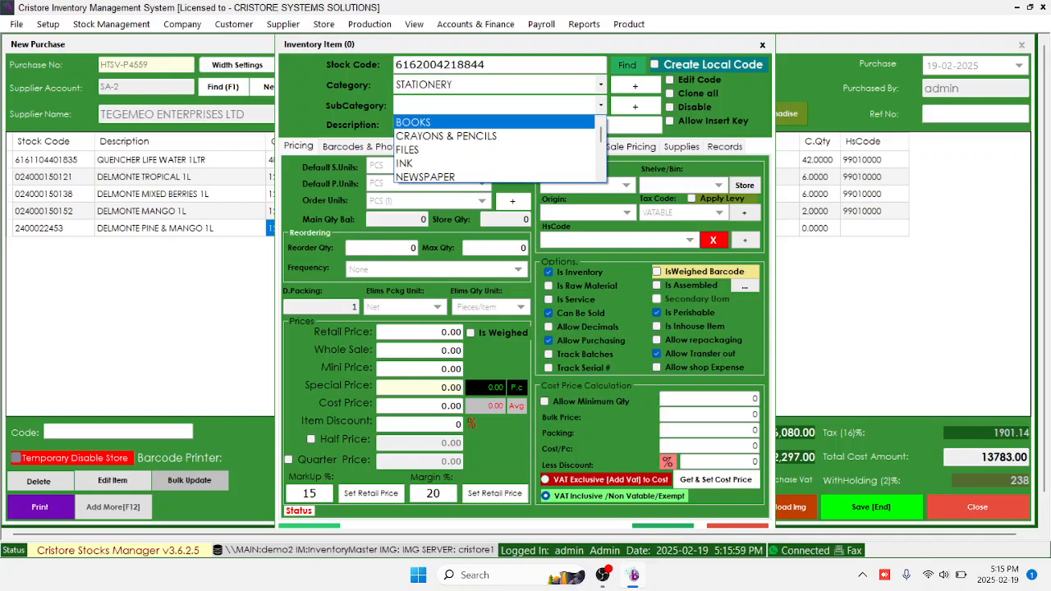
key("Return")
key("Return")
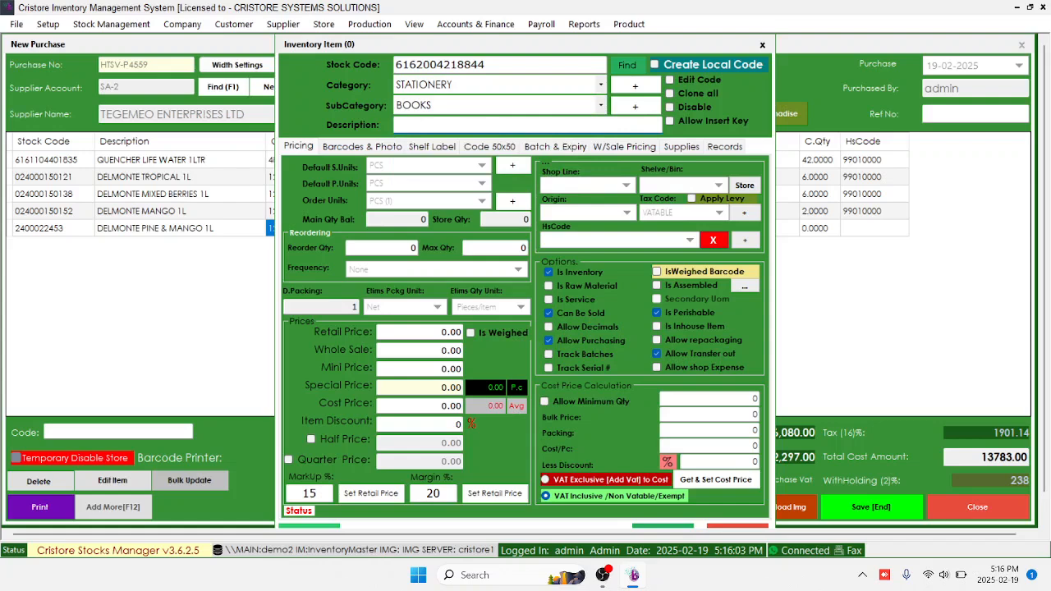
Enter the description OFFICEPOINT NOTEBOOK PRAGMA A6
type("OFFICEPOINT NOTEBOOK")
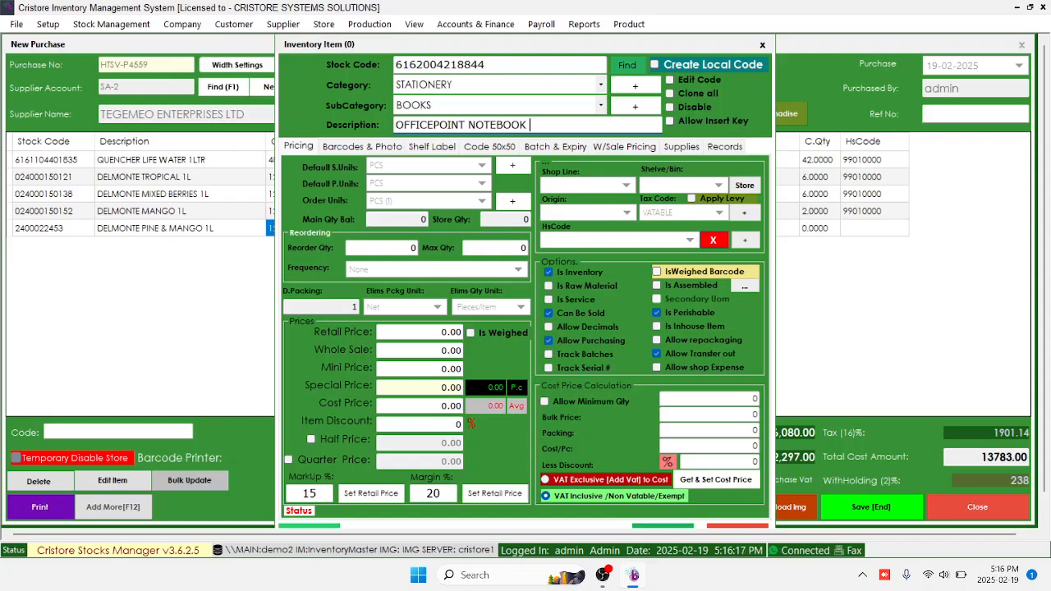
type("PRAGMAA6")
key("Left")
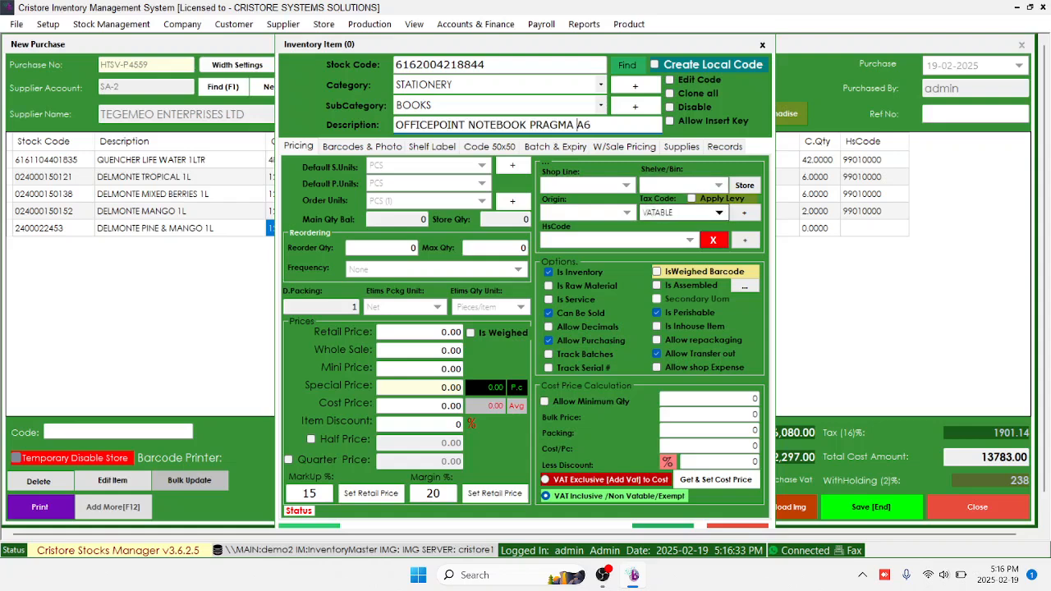
Keep tax code VATABLE and derive cost 79.1667 from bulk price 950 per pack of 12
left_click(719, 213)
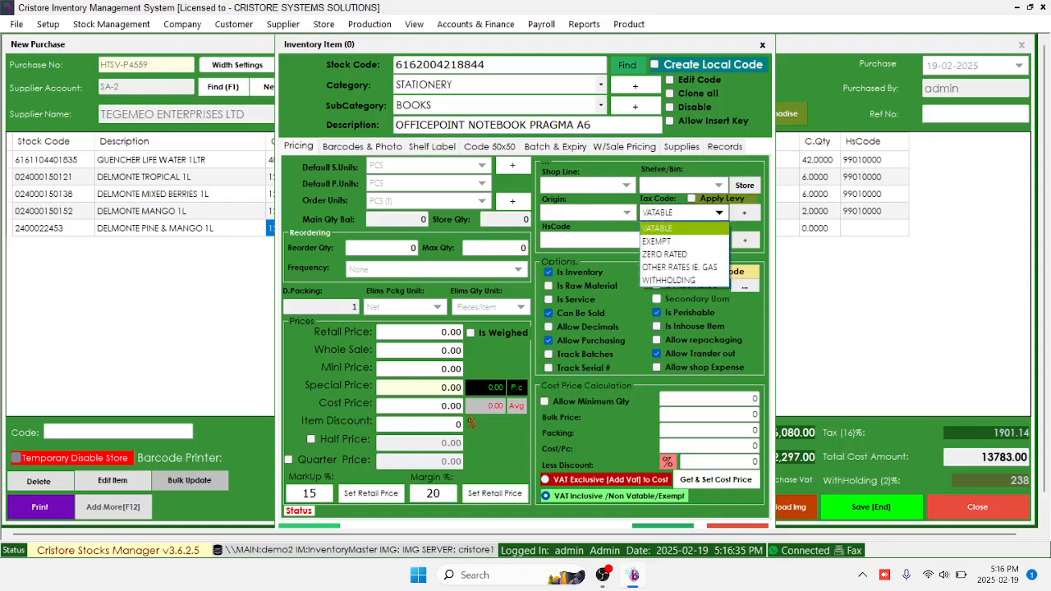
left_click(719, 213)
left_click(719, 213)
left_click(719, 213)
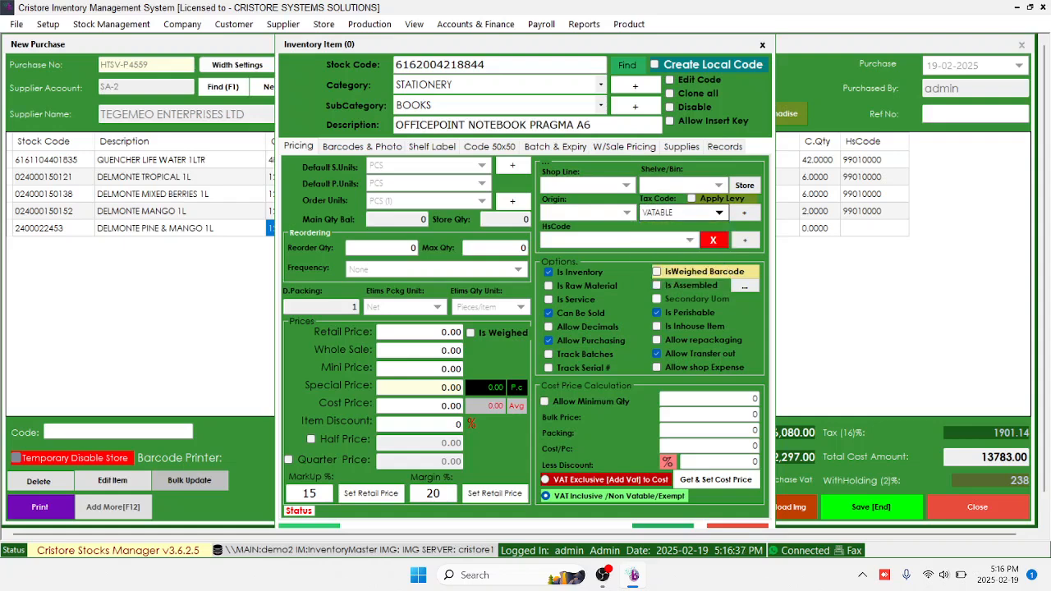
left_click(710, 415)
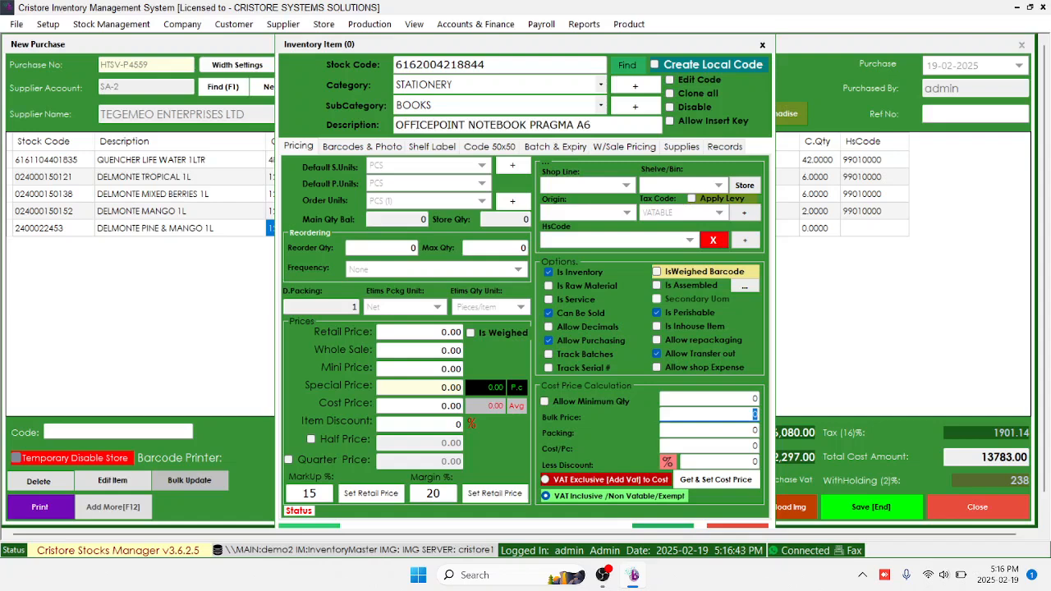
type("950")
key("Tab")
type("12")
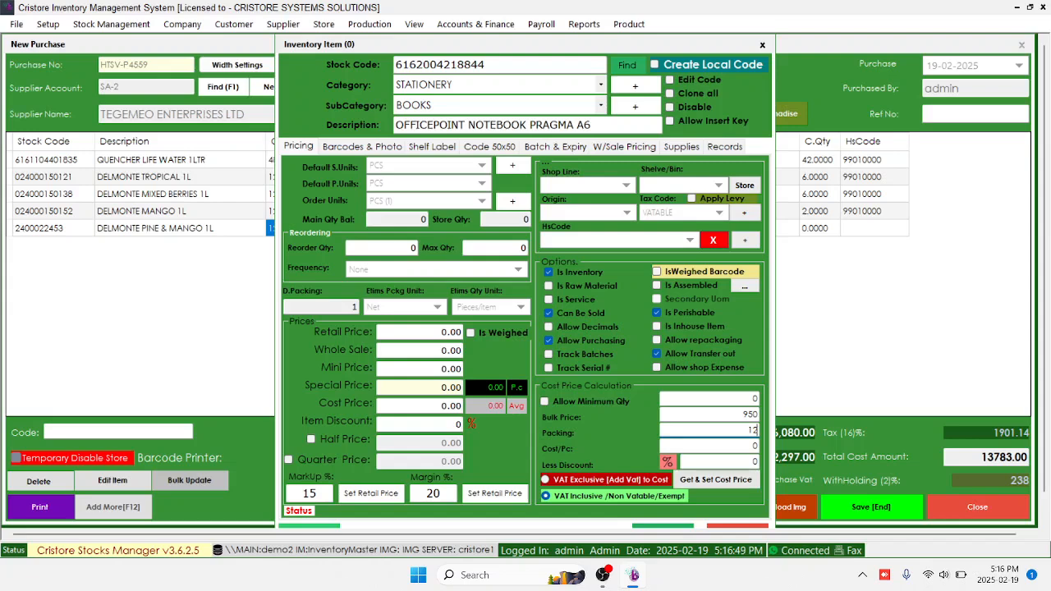
key("Tab")
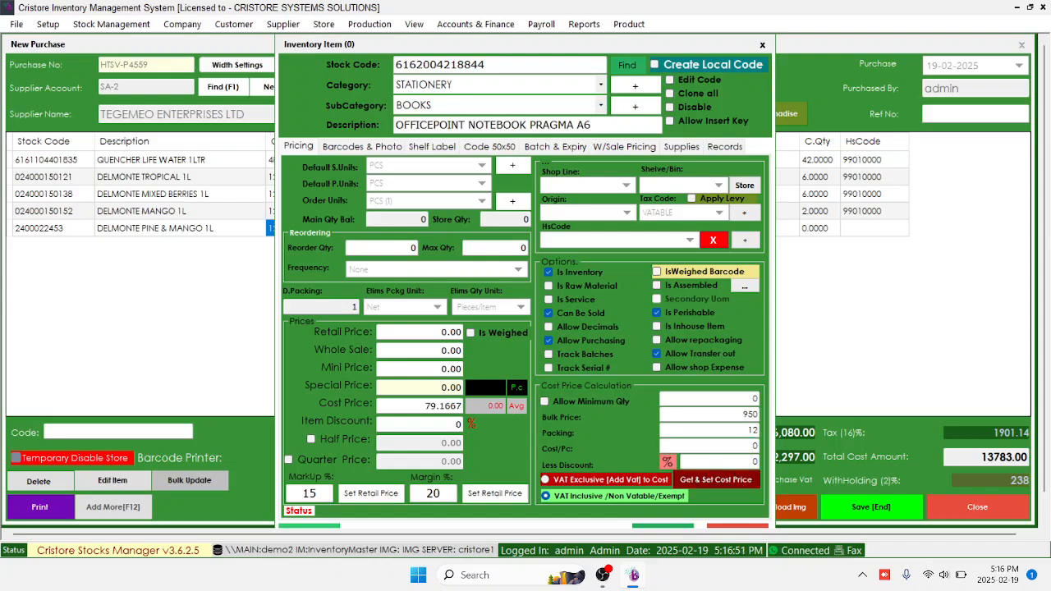
key("Return")
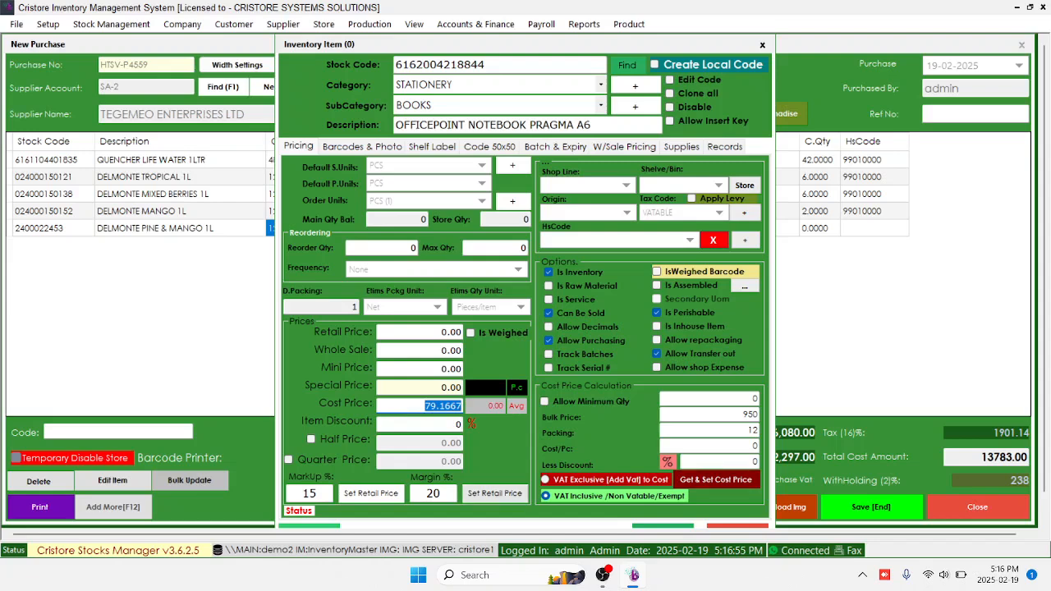
Set the retail price to 100 and untick Is Perishable
left_click(494, 493)
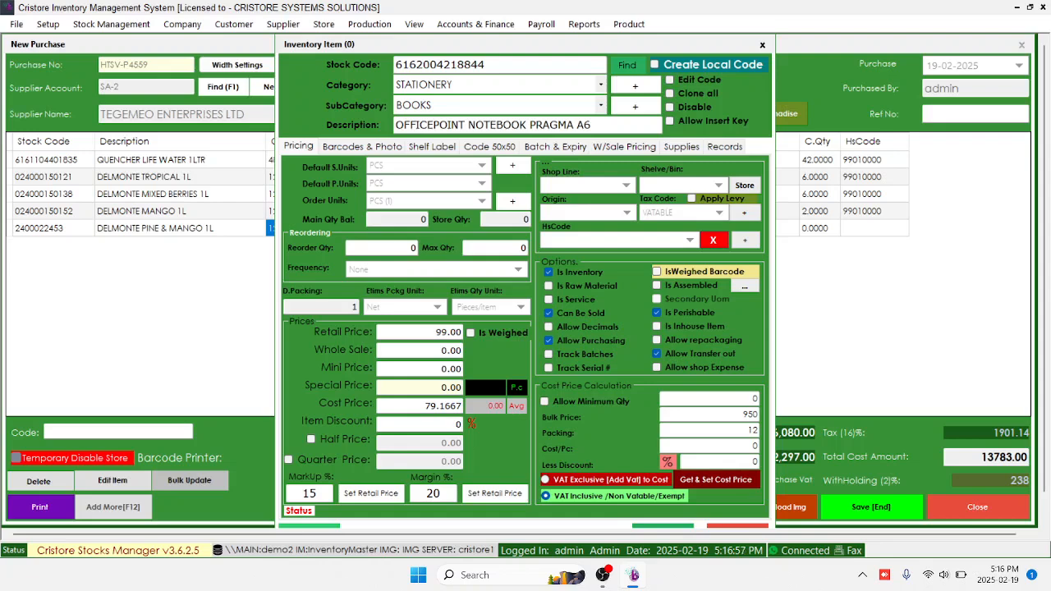
left_click(439, 333)
type("100")
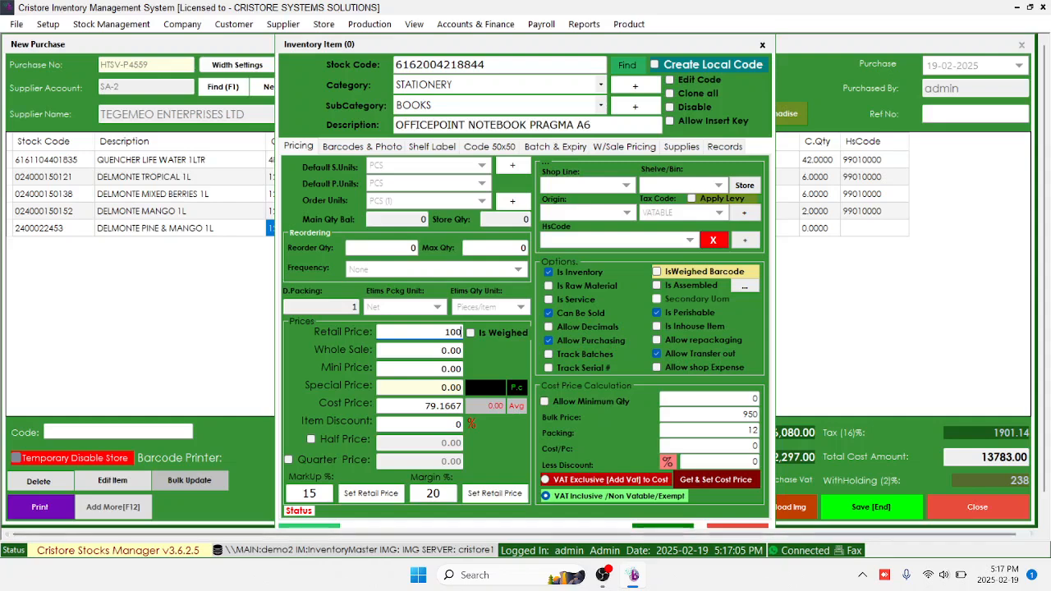
left_click(657, 312)
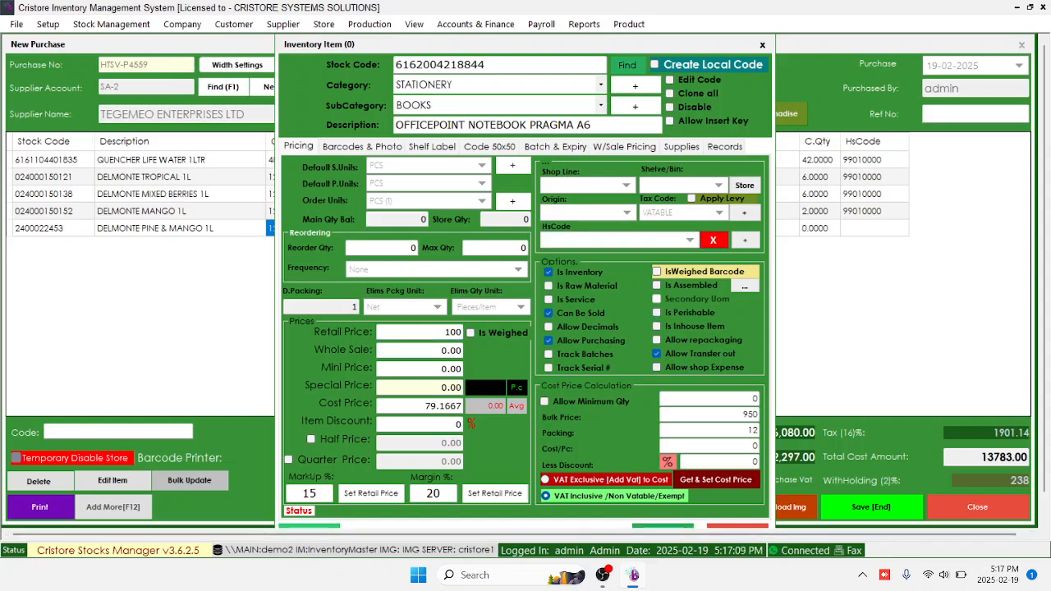
left_click(626, 185)
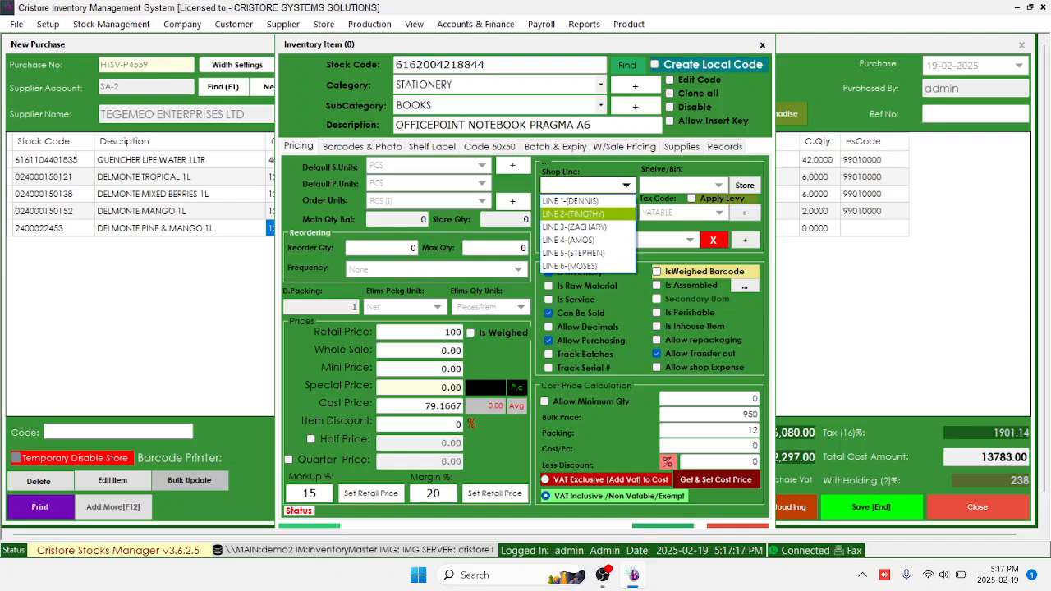
Assign shop line LINE 2, shelf B3 and order units DOZ (12), then save the notebook
key("Return")
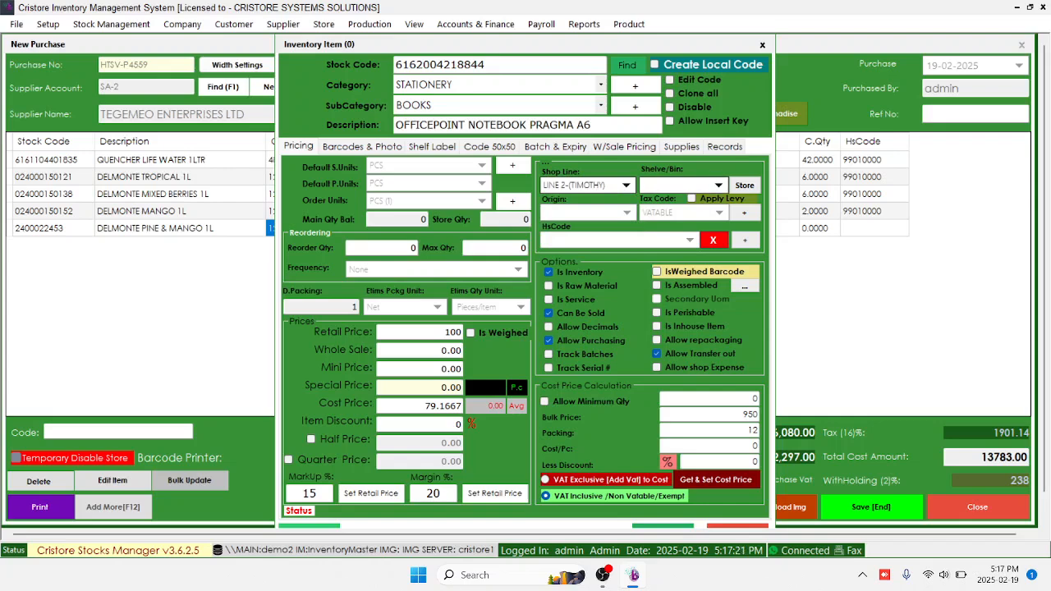
left_click(718, 185)
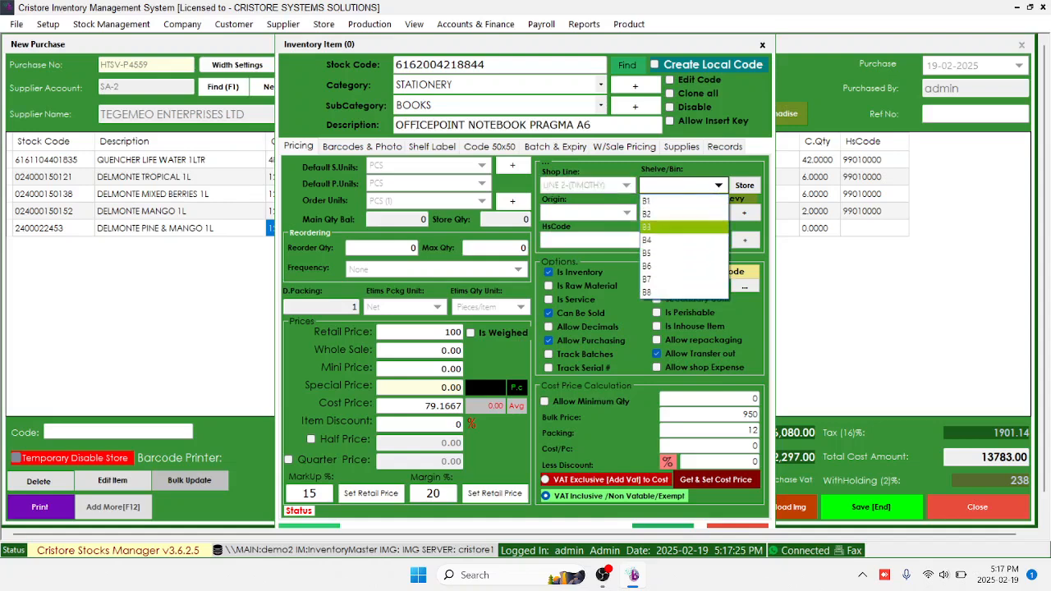
left_click(673, 227)
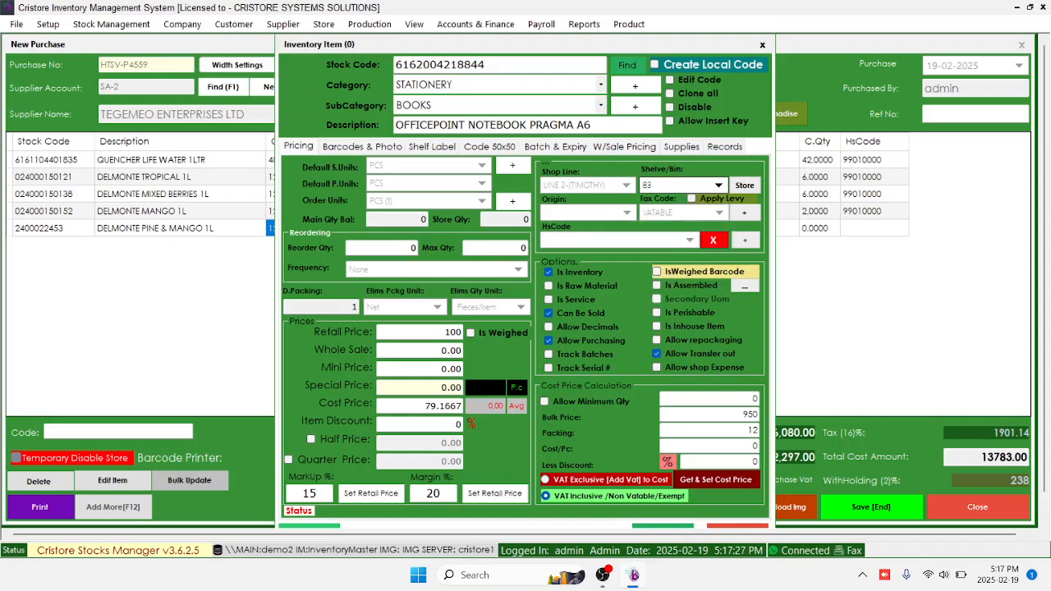
left_click(482, 201)
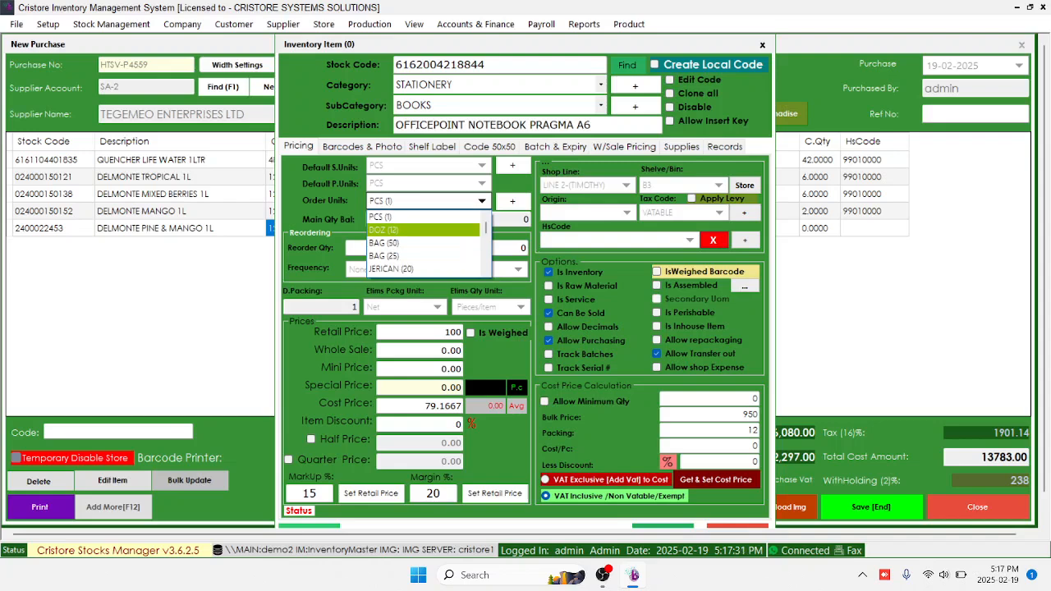
left_click(411, 230)
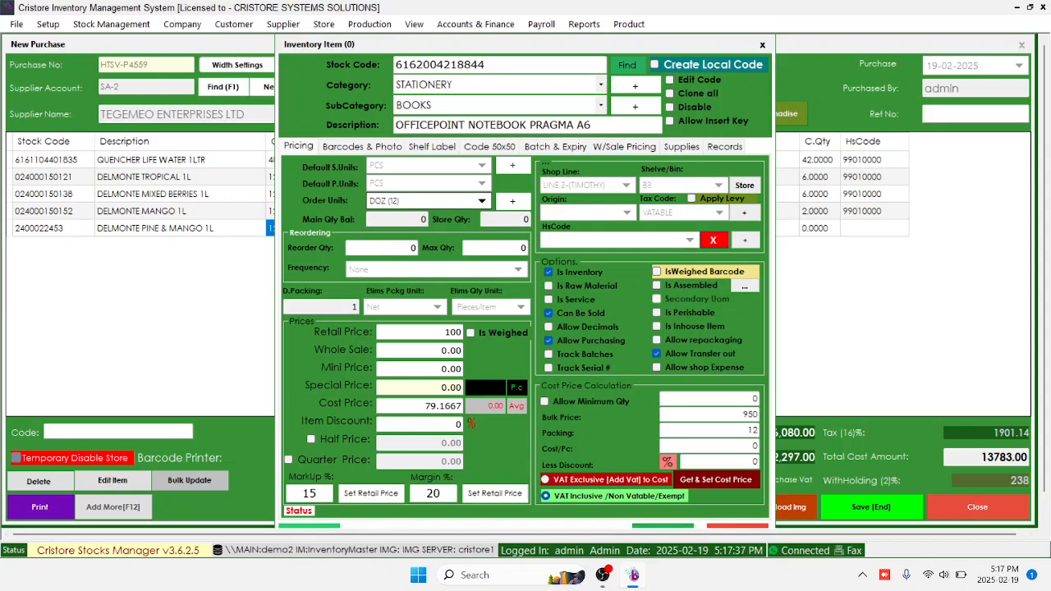
left_click(459, 65)
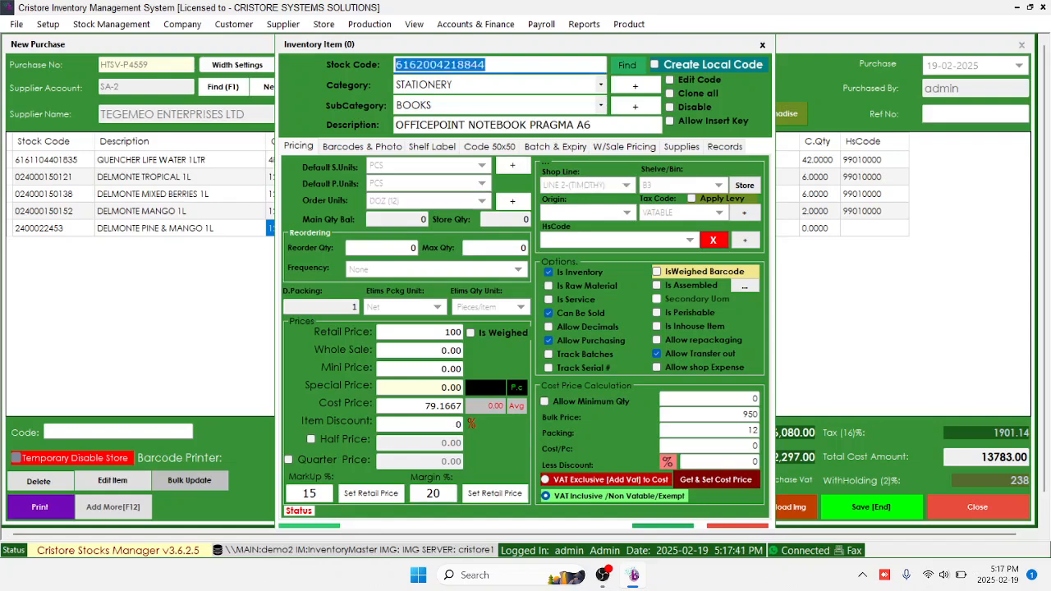
left_click(663, 525)
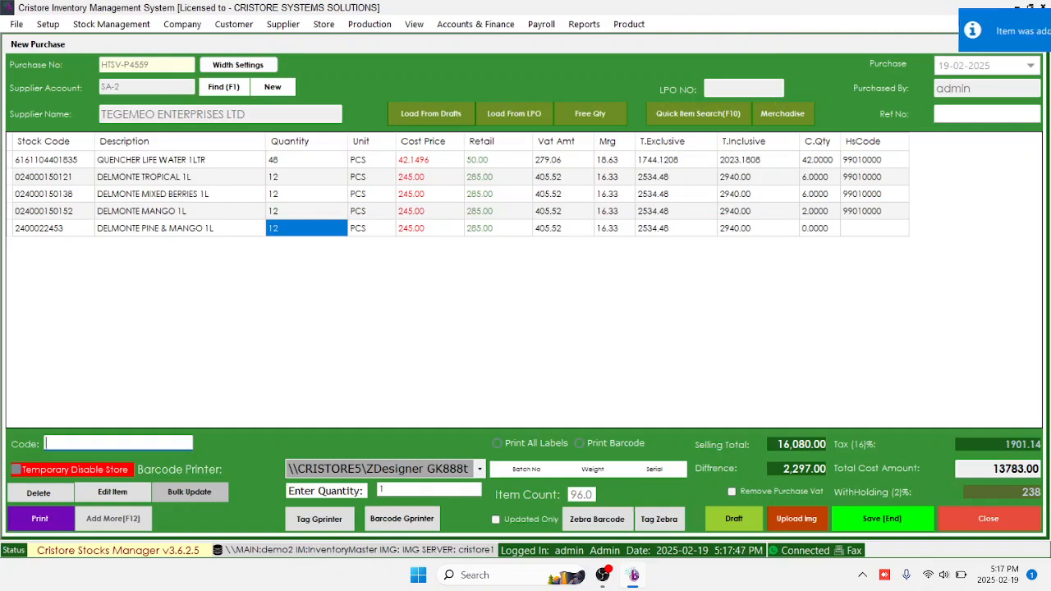
type("6162004218844")
key("Return")
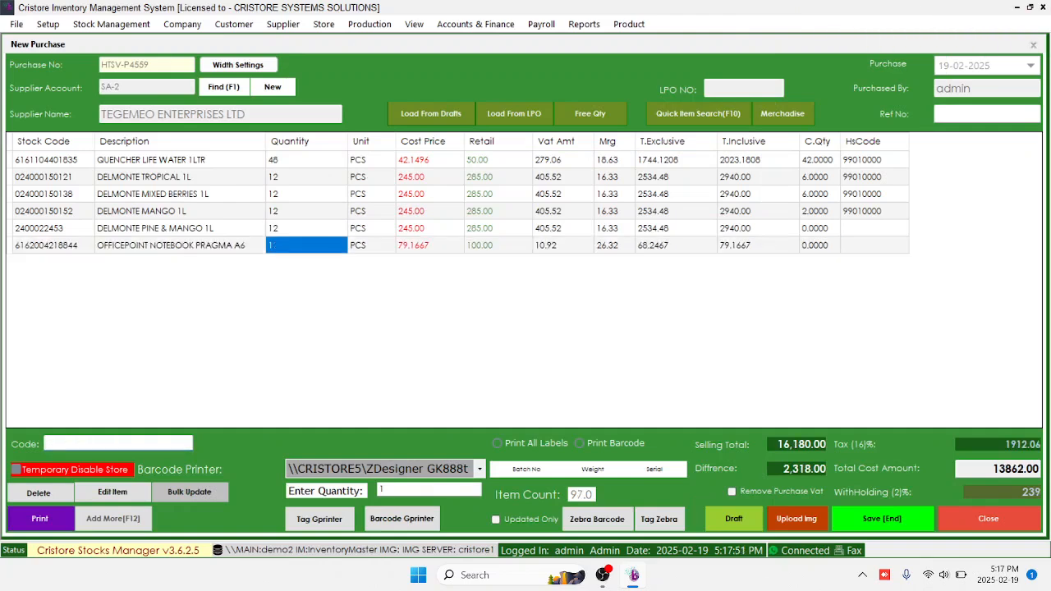
type("12")
key("Return")
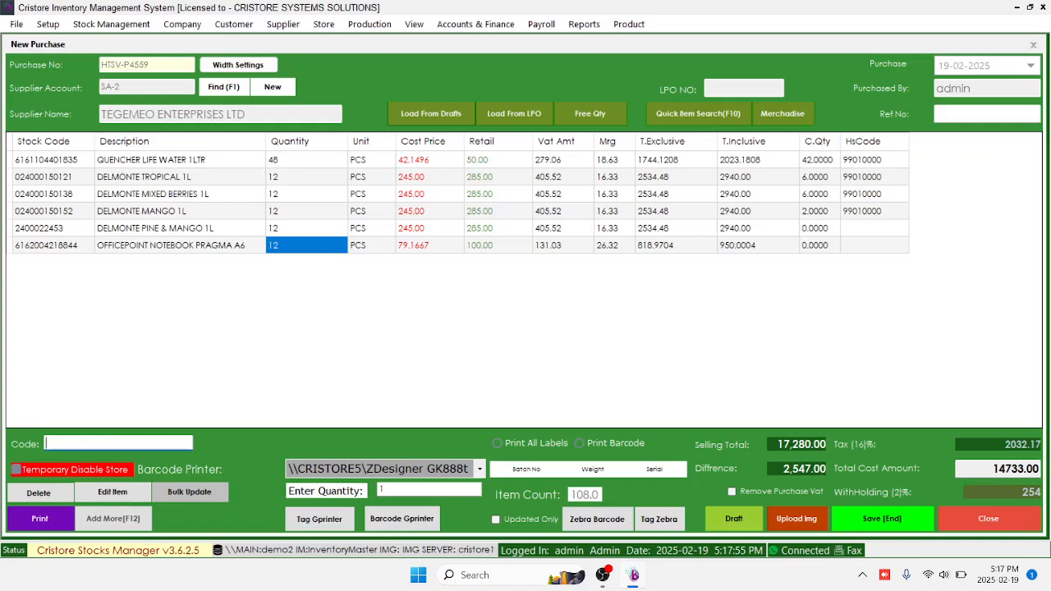
left_click(757, 245)
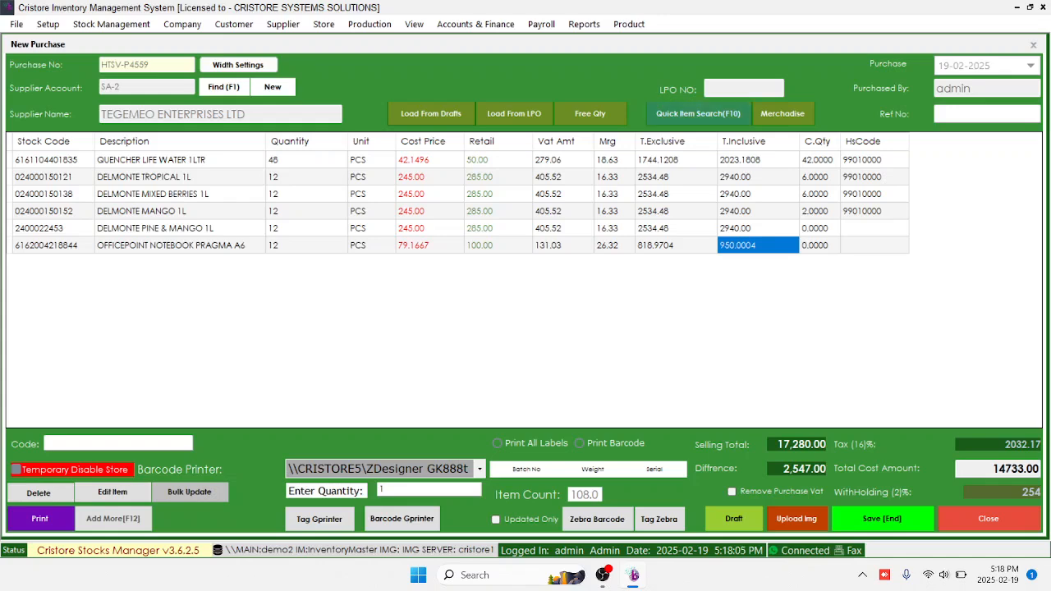
key("F10")
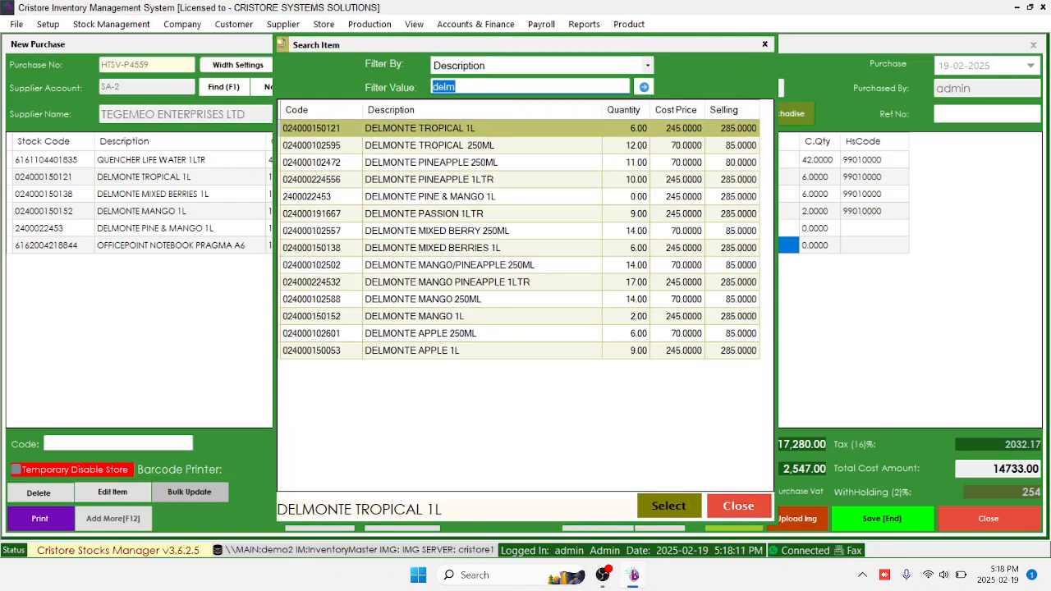
Search 'soko', add 24 SOKO ATTA MARK 500G at 895.00, and open its Inventory Item record
left_click(575, 162)
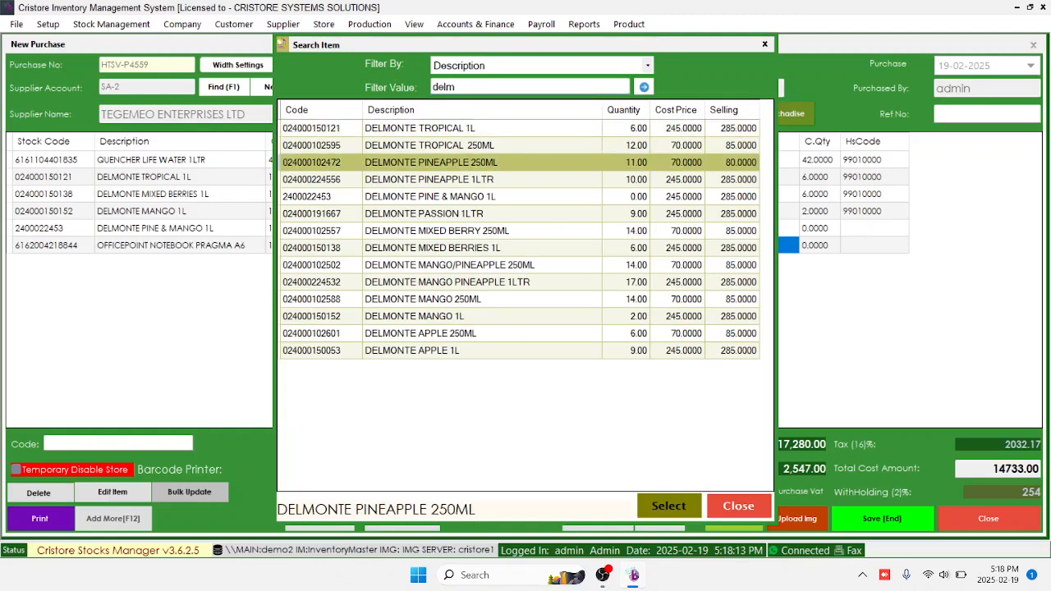
double_click(447, 87)
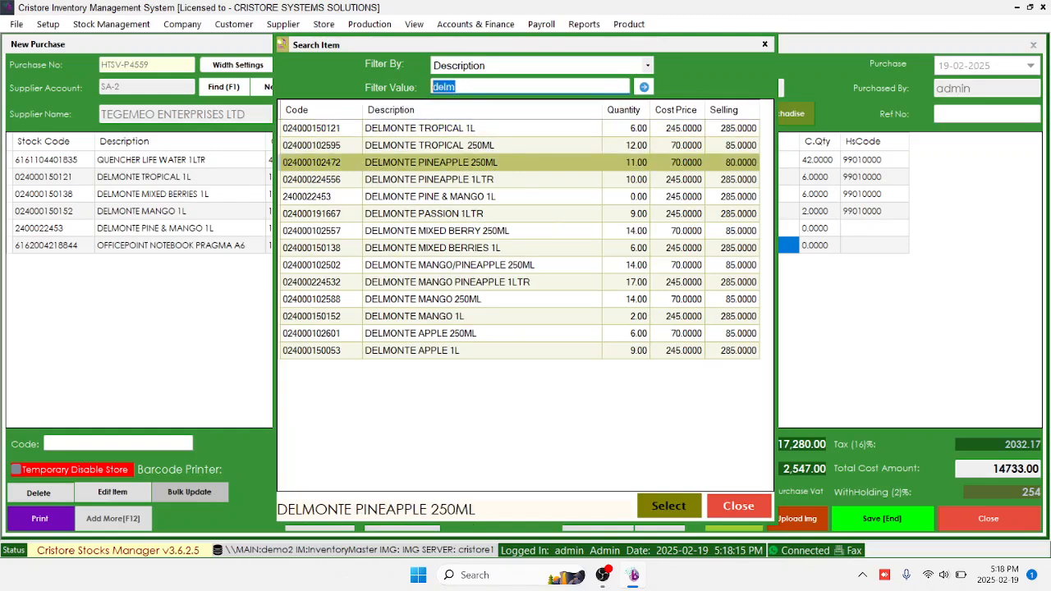
type("soko")
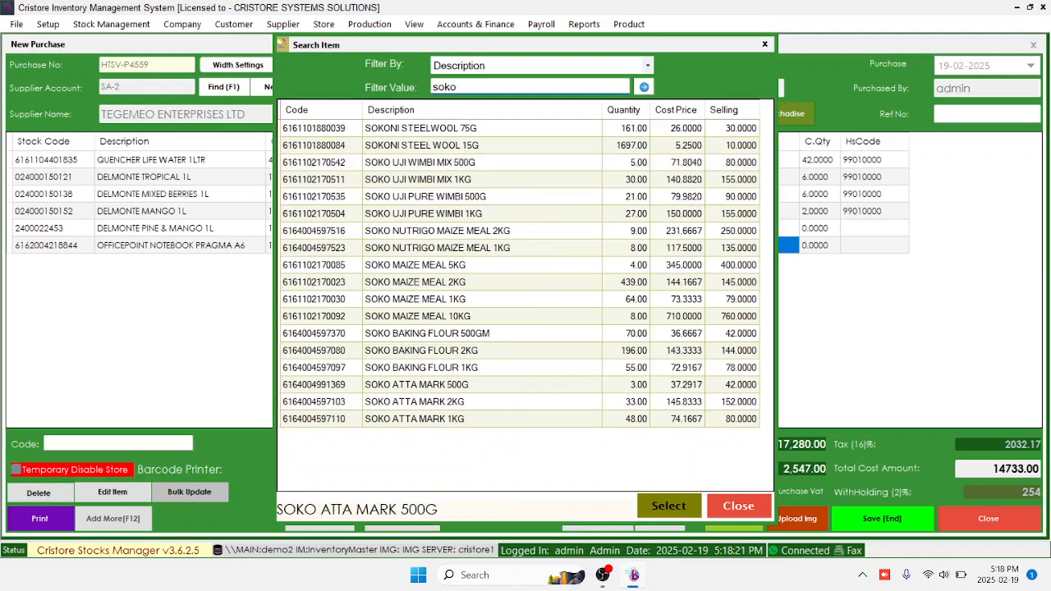
double_click(416, 385)
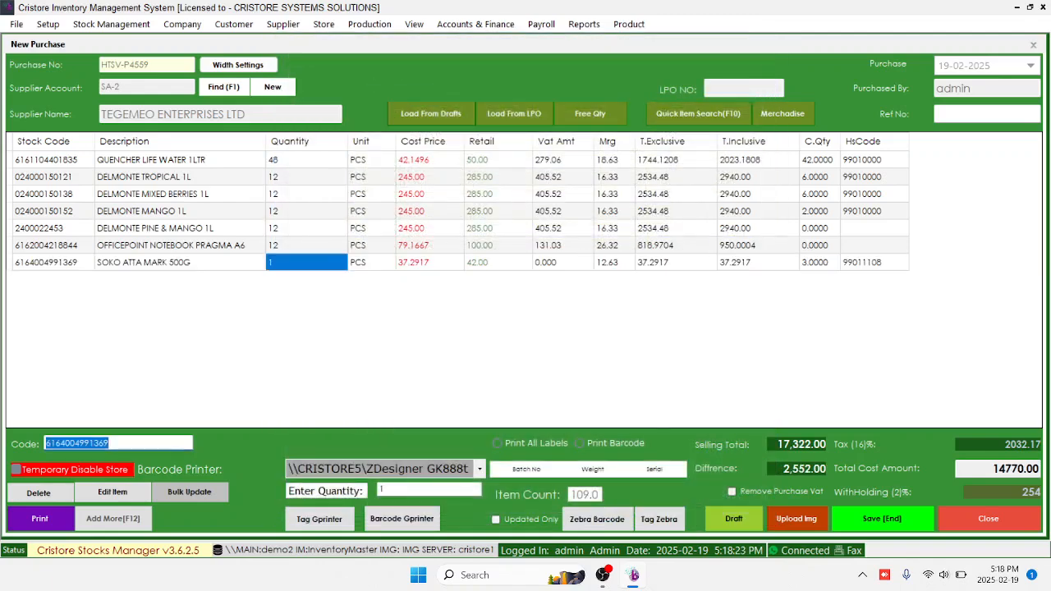
type("2")
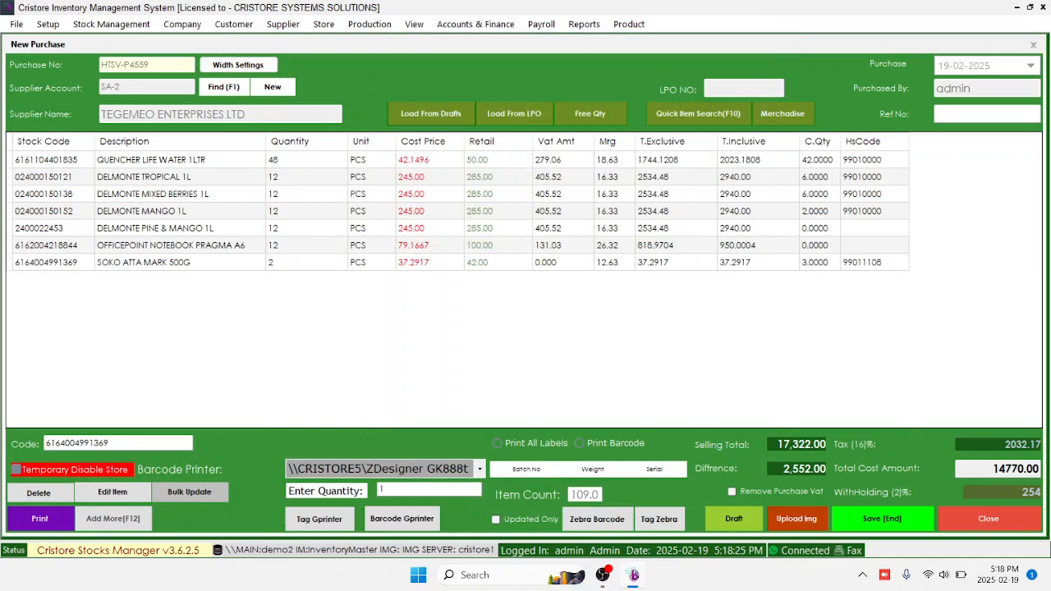
type("4")
key("Return")
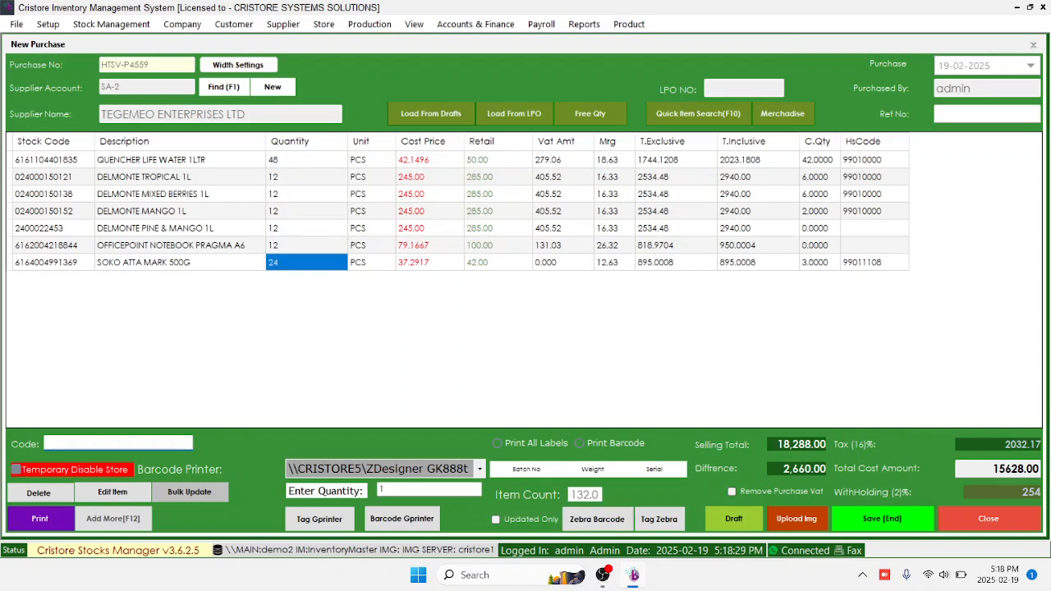
left_click(757, 263)
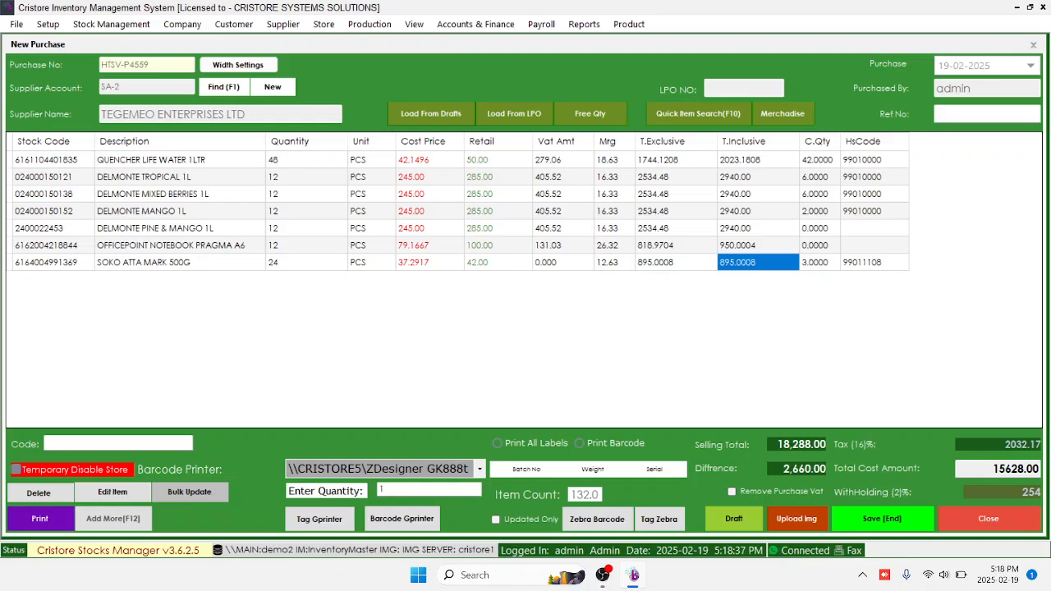
double_click(758, 263)
Enter bulk price 950 with packing 24 to get cost 39.5833, then recalculate retail from markup
left_click(709, 401)
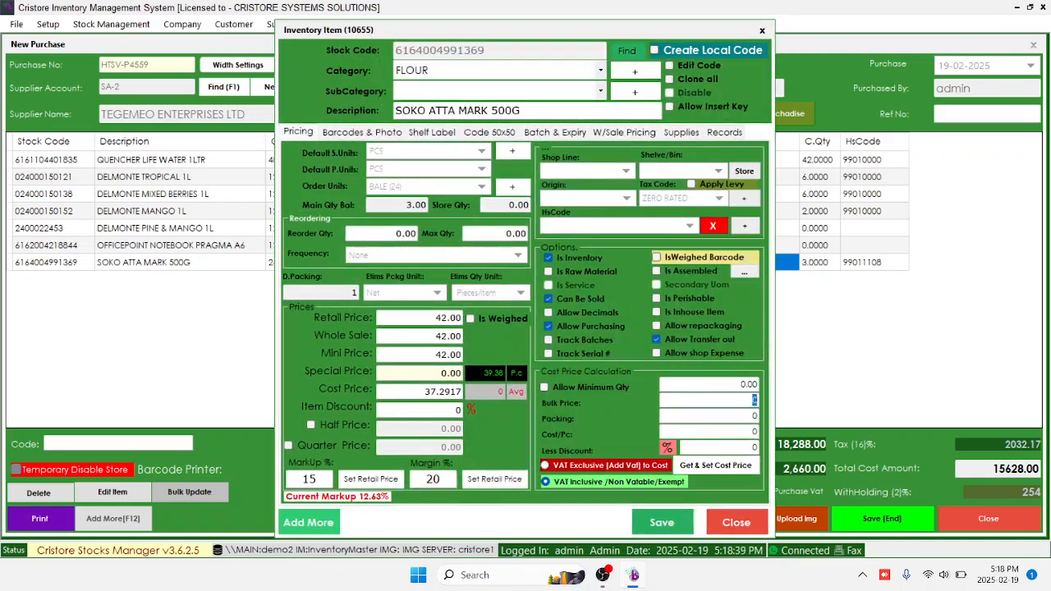
type("950")
key("Tab")
type("24")
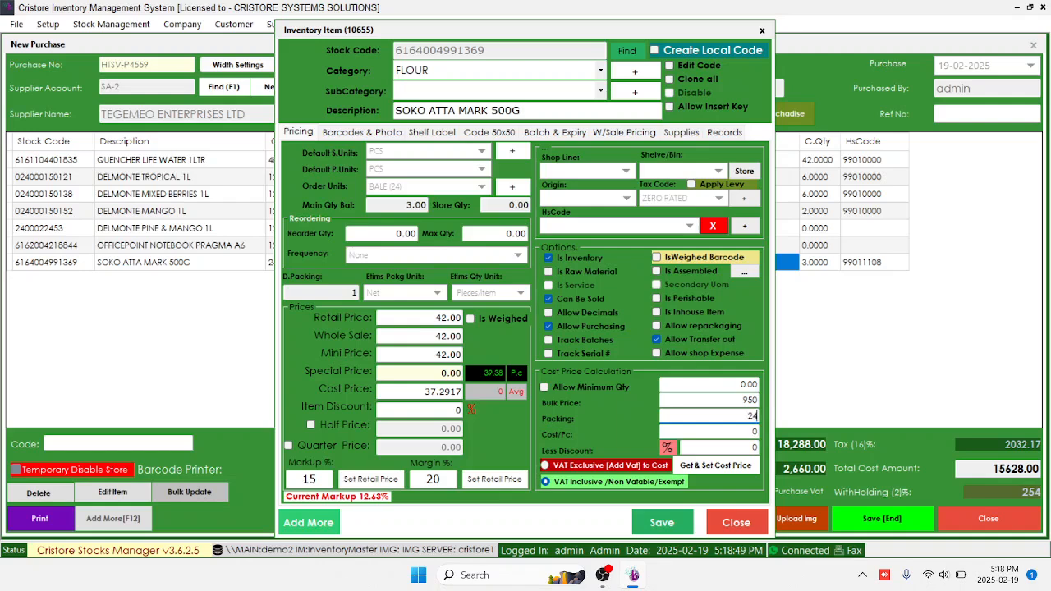
left_click(715, 466)
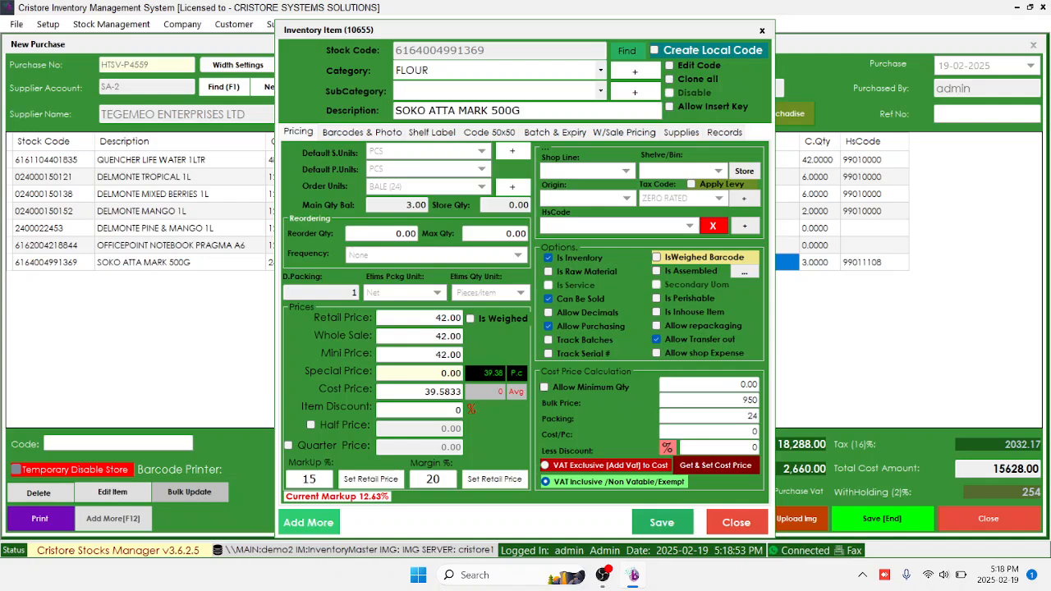
double_click(442, 392)
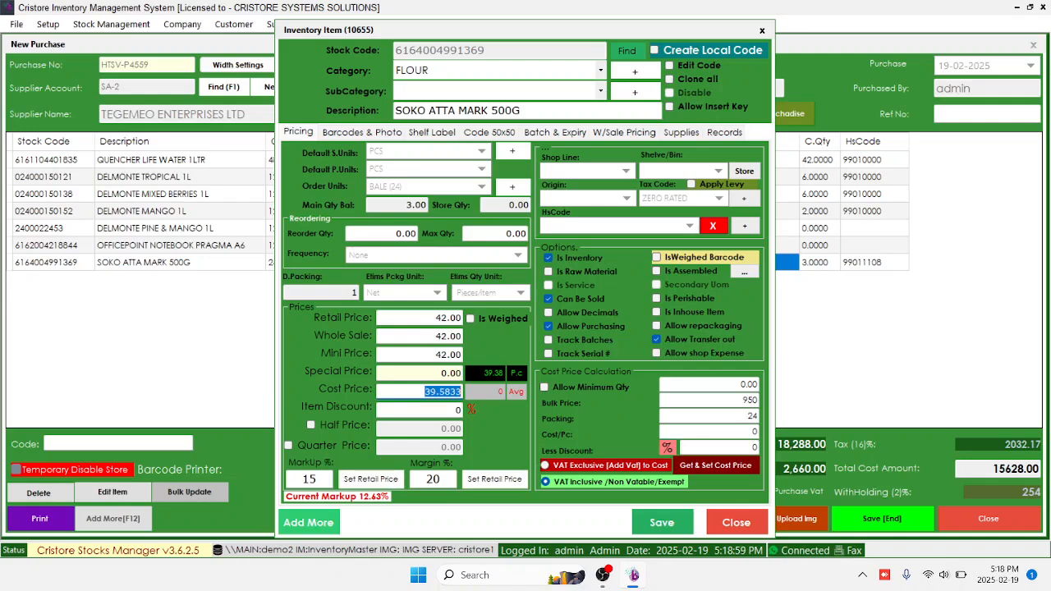
left_click(435, 318)
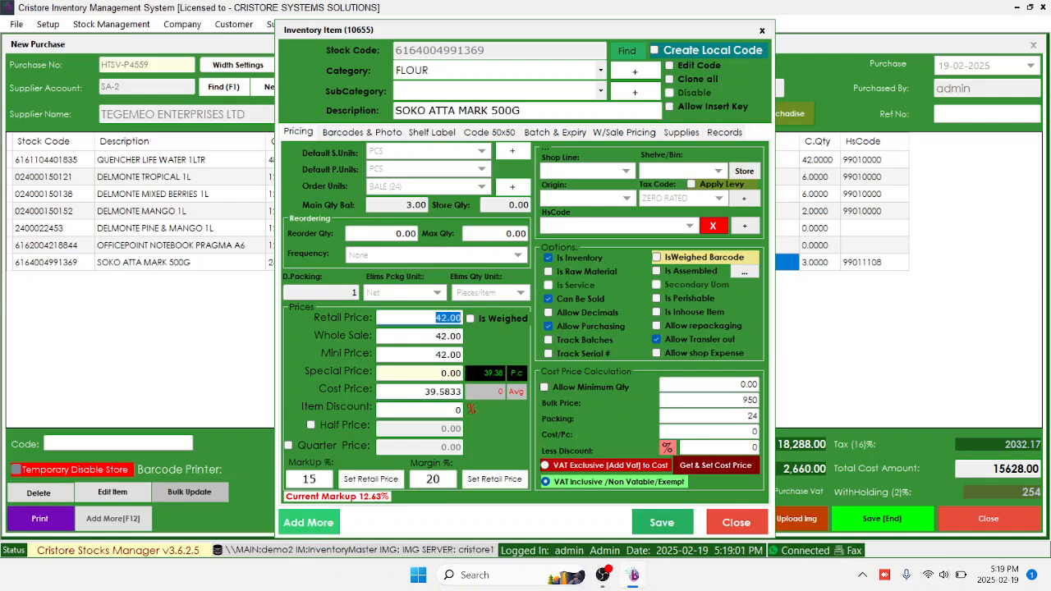
left_click_drag(424, 391, 462, 392)
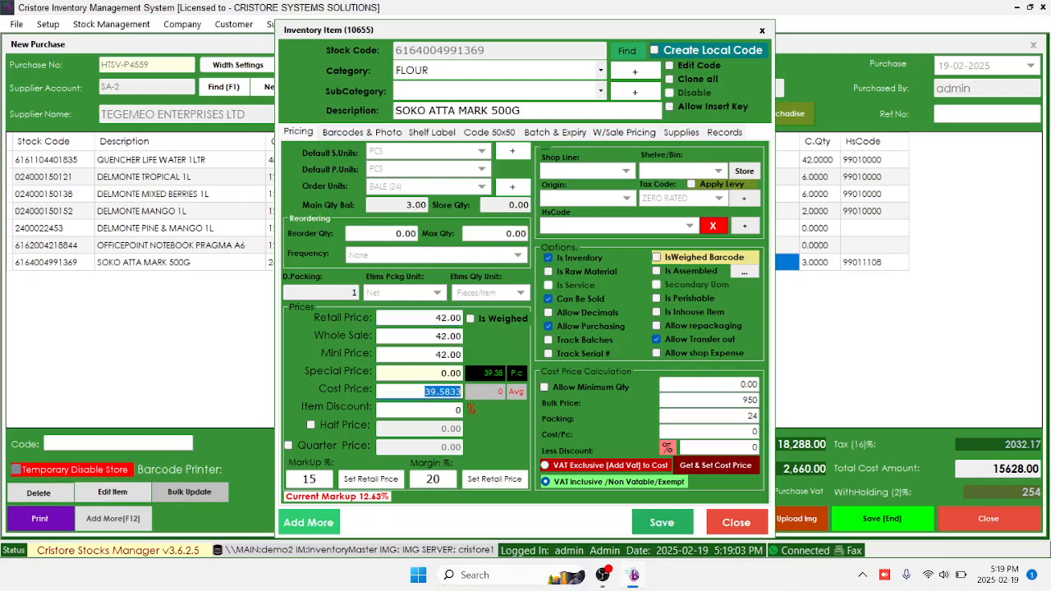
left_click(448, 318)
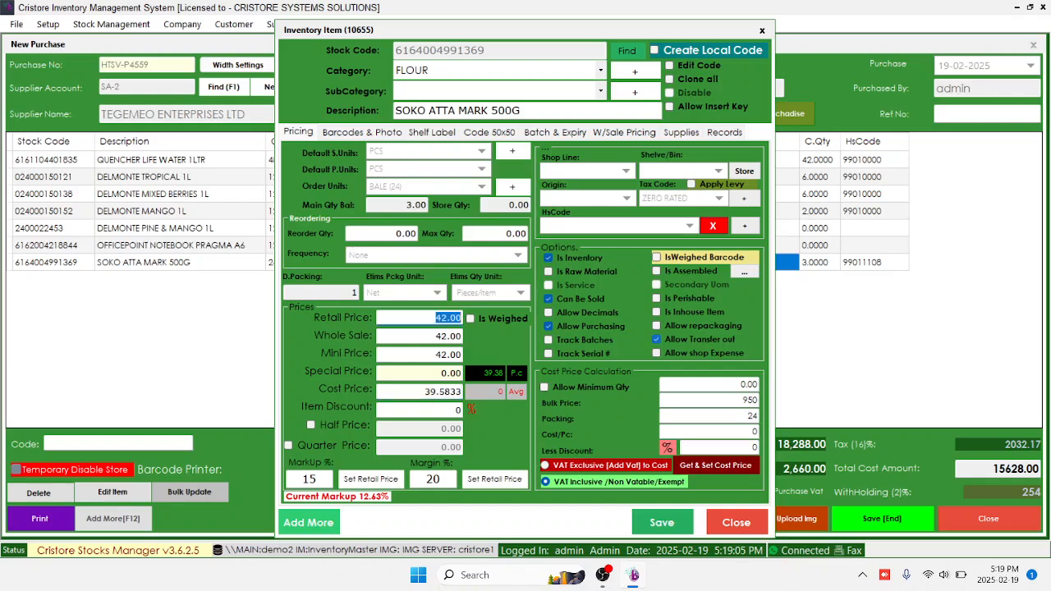
left_click(370, 478)
Set the retail price to 45 and the wholesale and mini prices to 0
left_click(439, 318)
type("45")
key("Tab")
type("0")
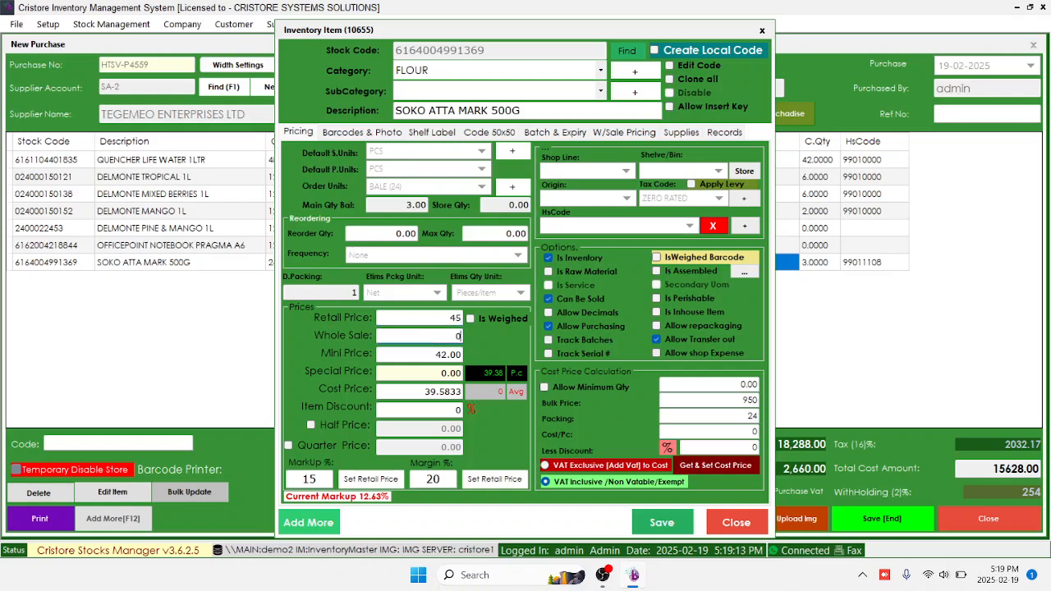
key("Tab")
type("0")
Assign HS code MAIZE,WHEAT AND CASSAVA FLOUR, keep tax code ZERO RATED, and save the item
left_click(689, 226)
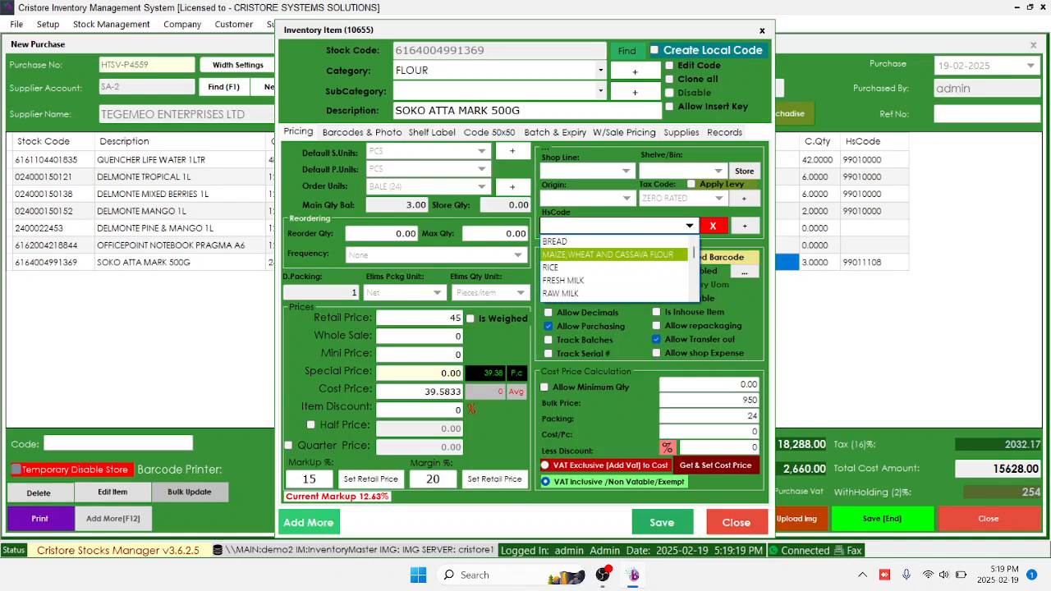
left_click(624, 254)
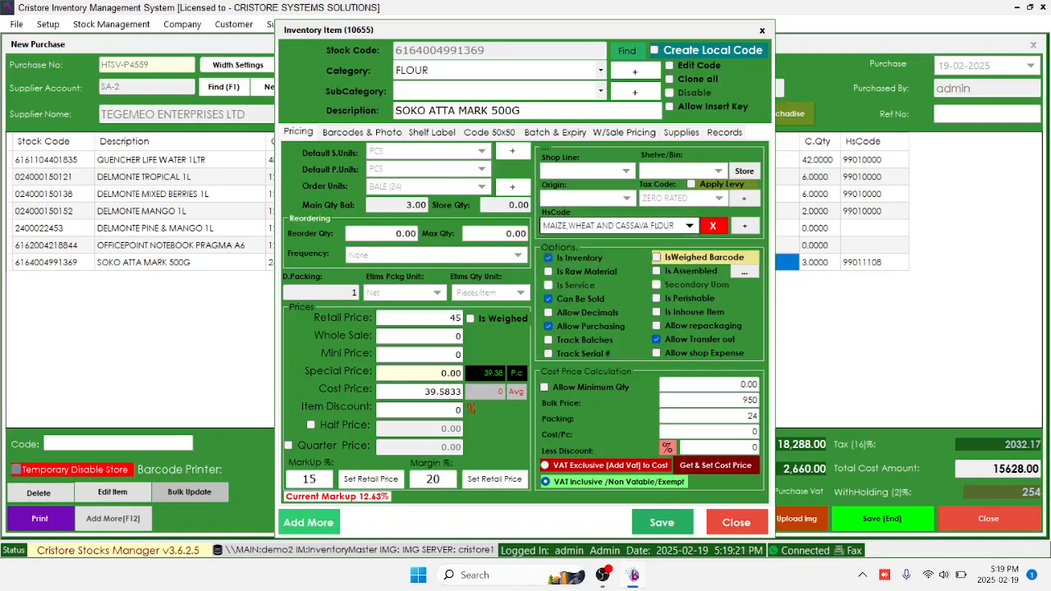
left_click(719, 199)
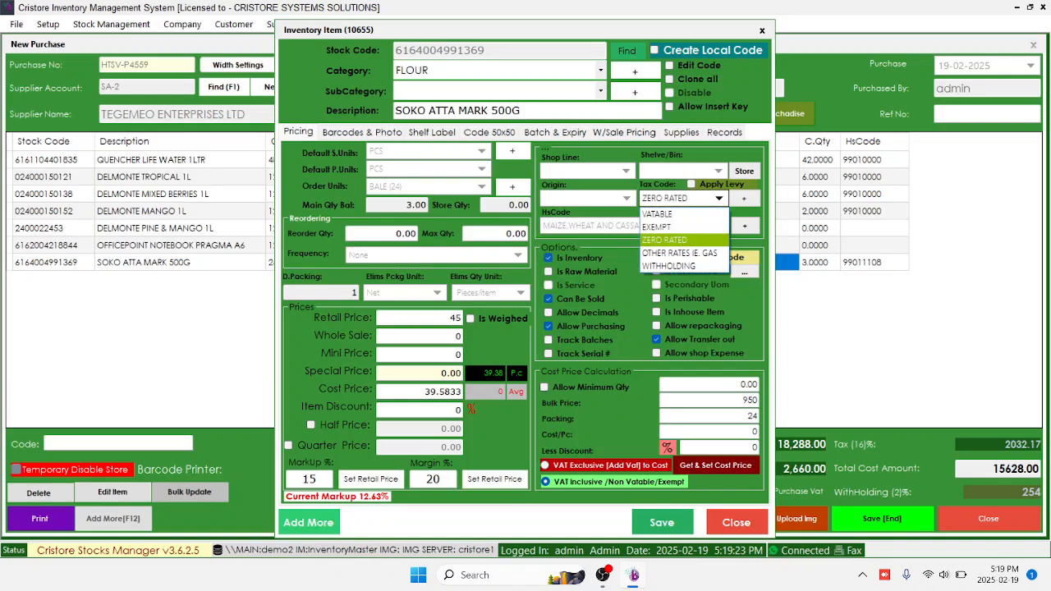
left_click(666, 239)
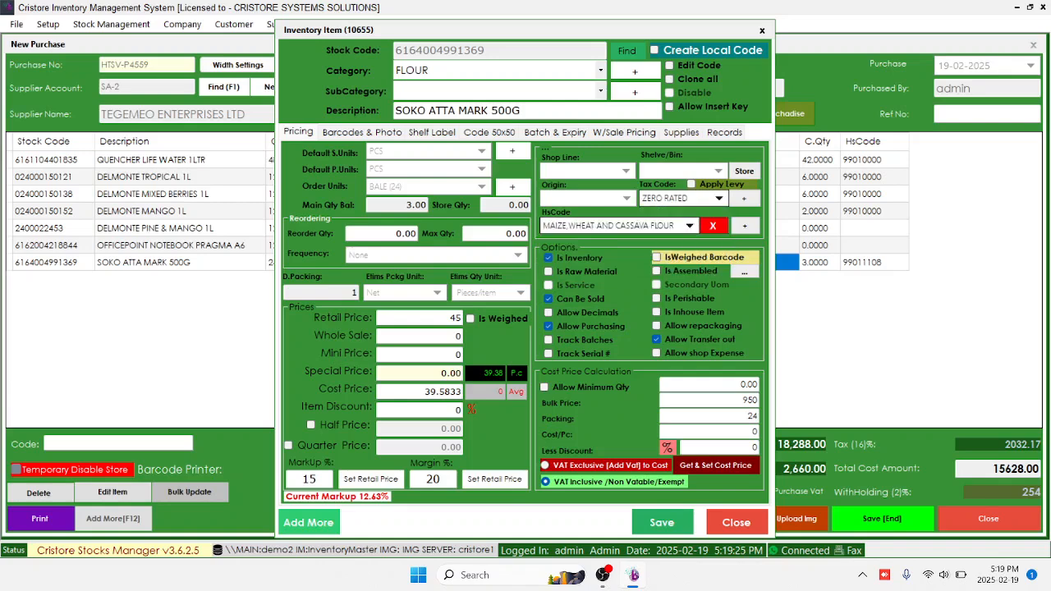
left_click(690, 226)
left_click(690, 225)
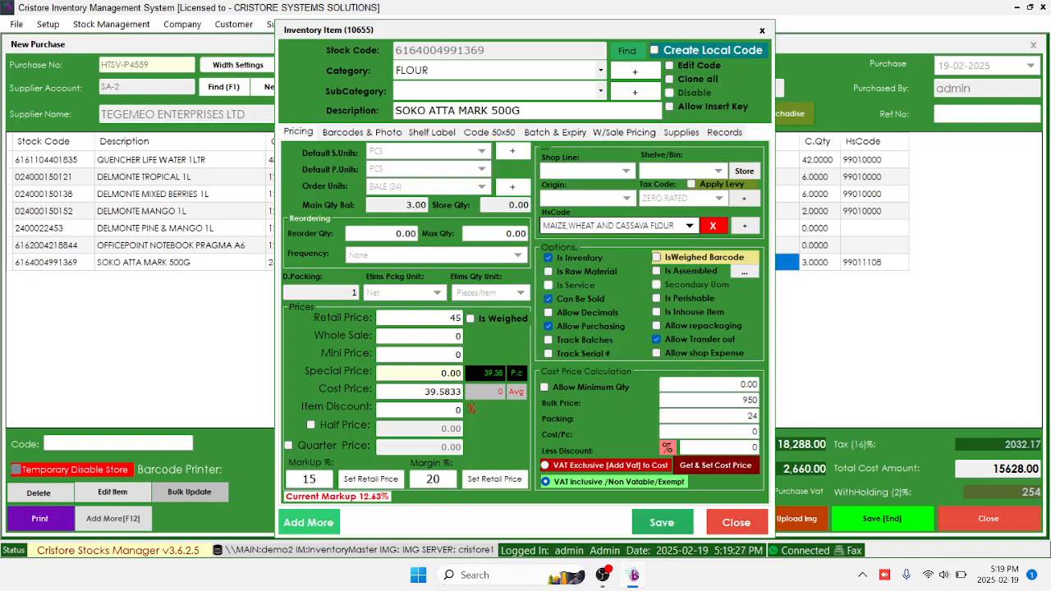
left_click(689, 225)
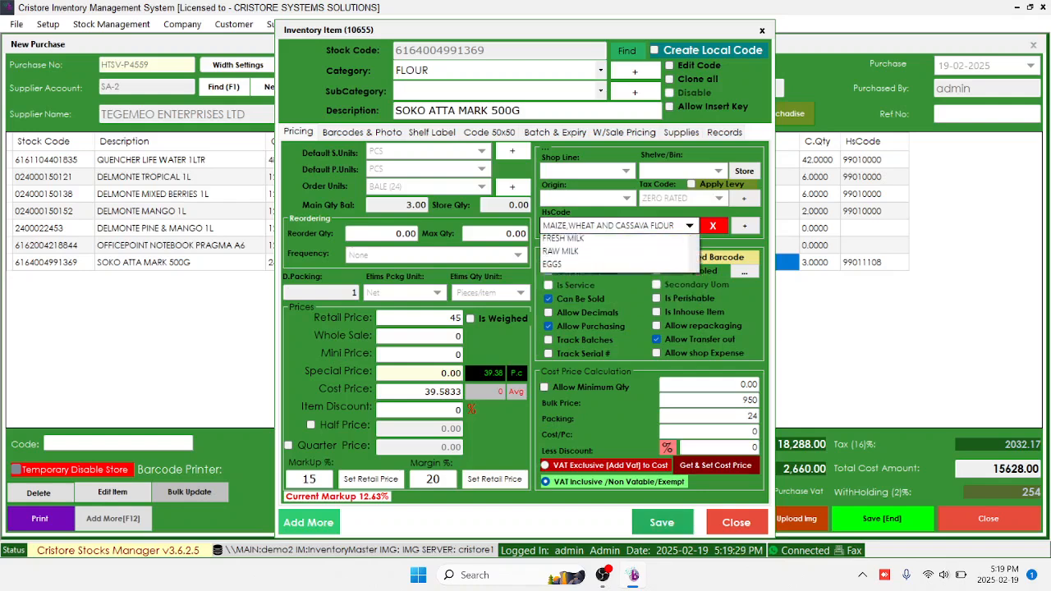
scroll(620, 256, "down", 1)
scroll(620, 264, "up", 1)
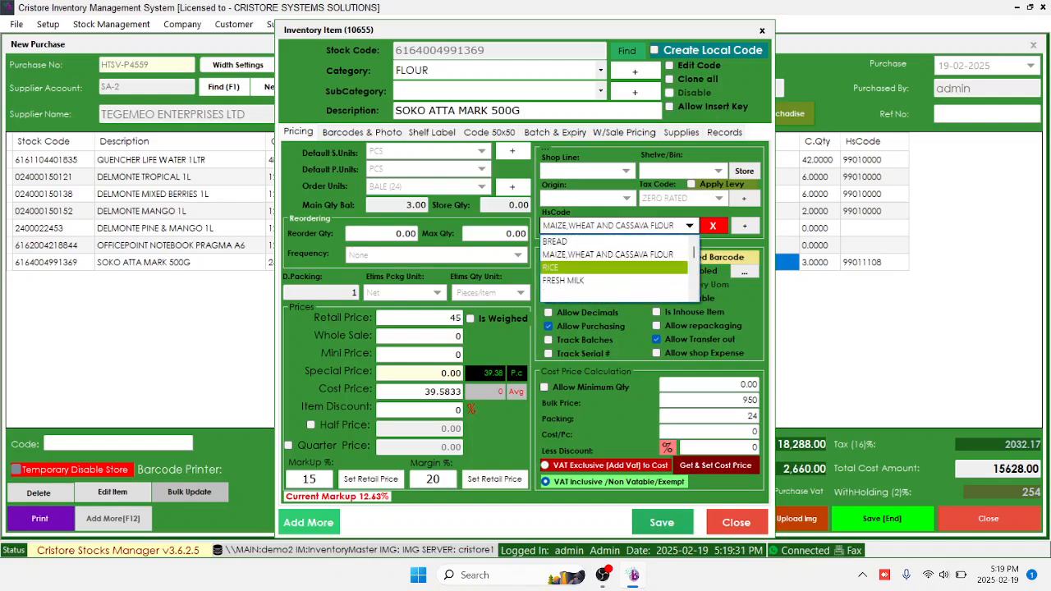
left_click(616, 254)
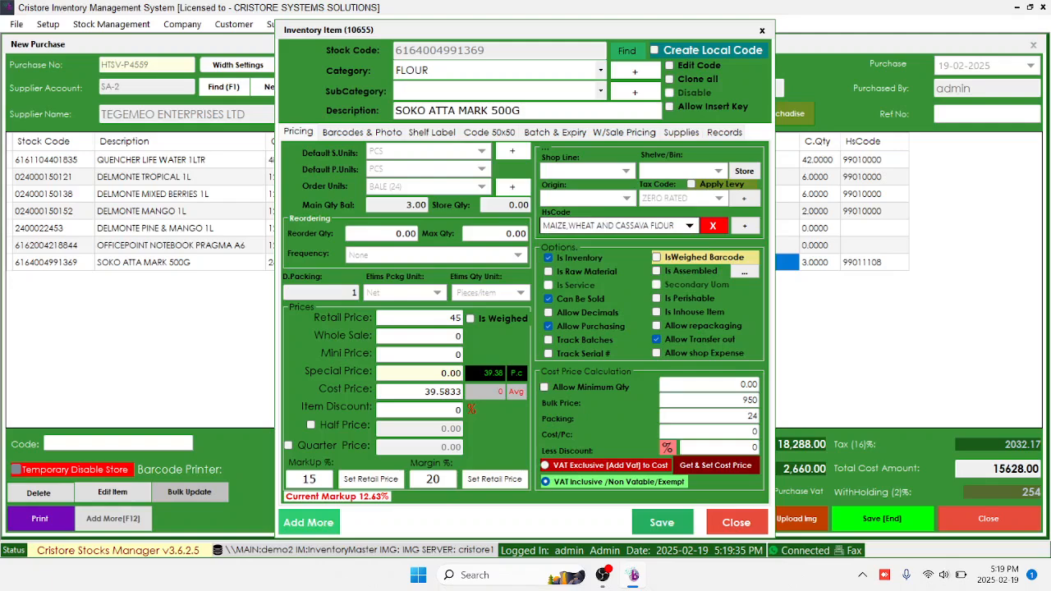
left_click(662, 522)
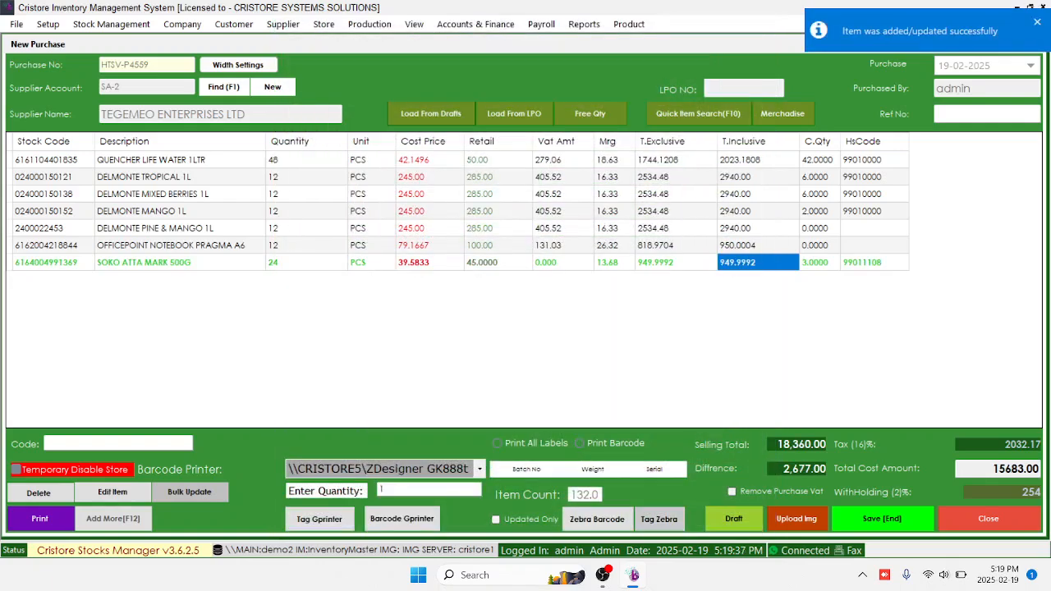
left_click(498, 228)
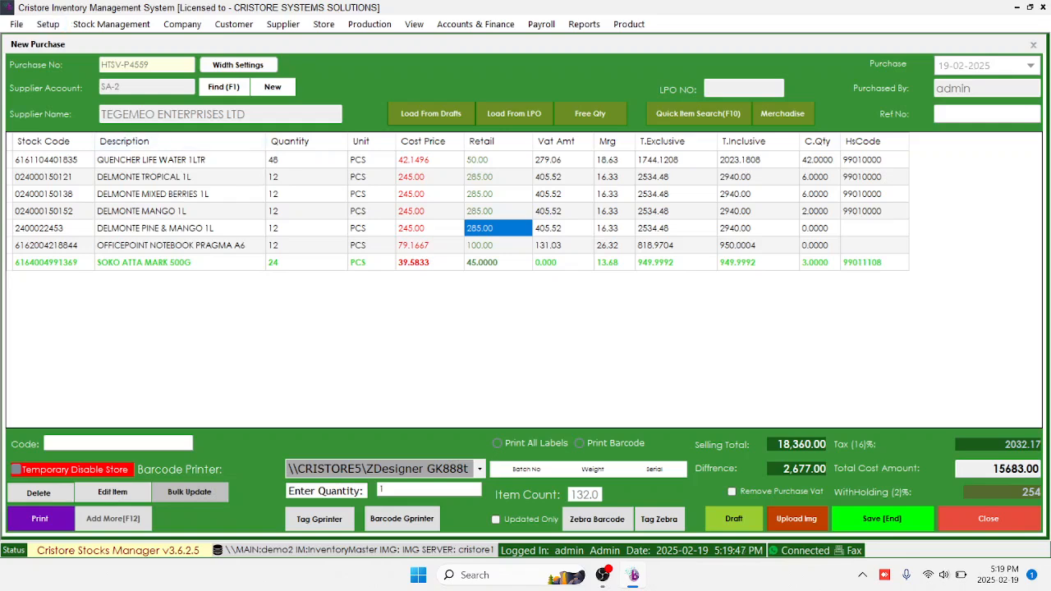
left_click(497, 263)
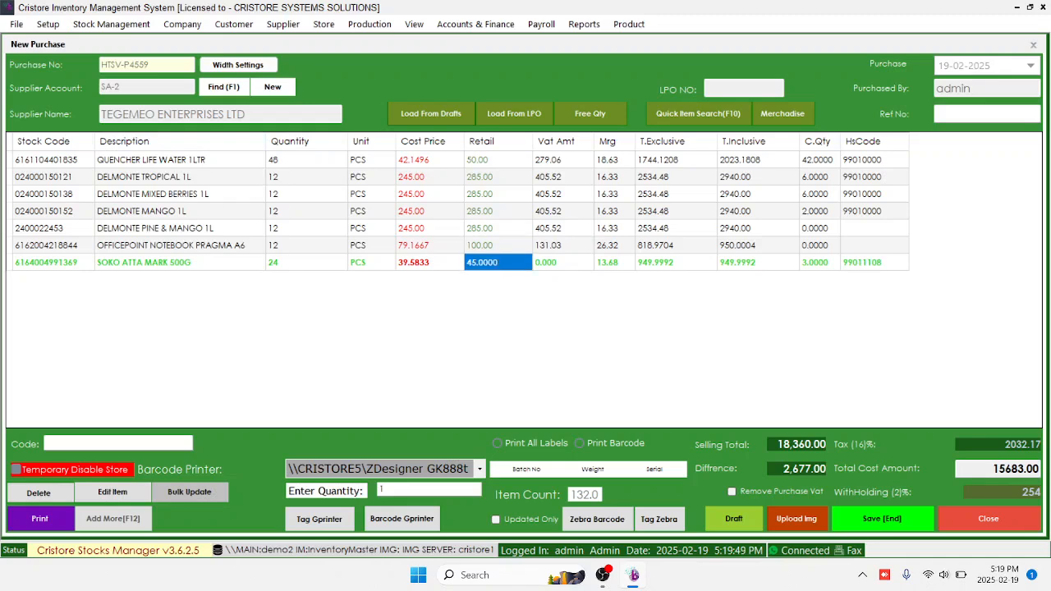
left_click(479, 469)
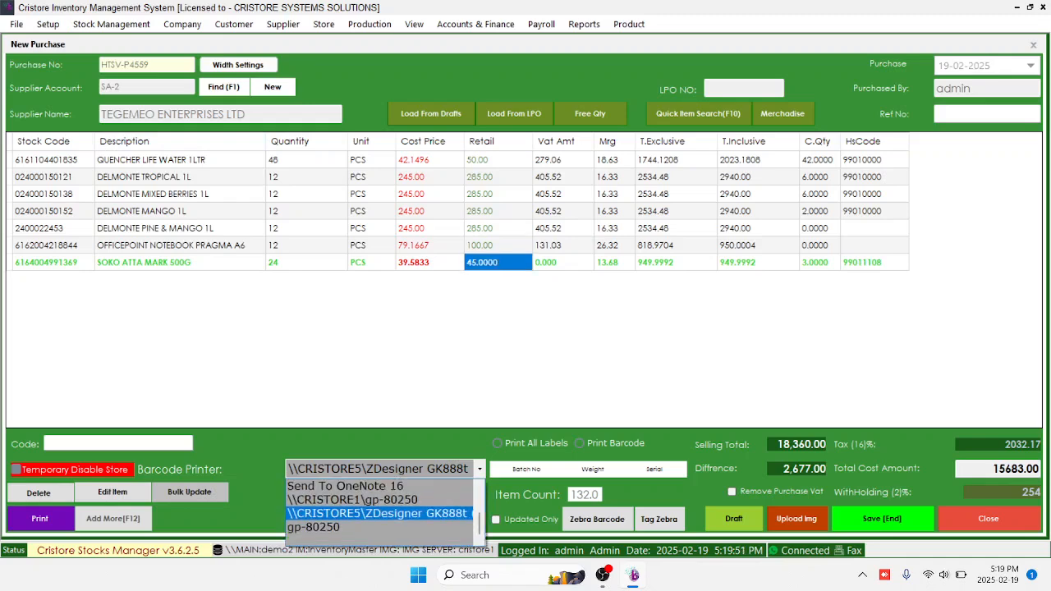
key("Return")
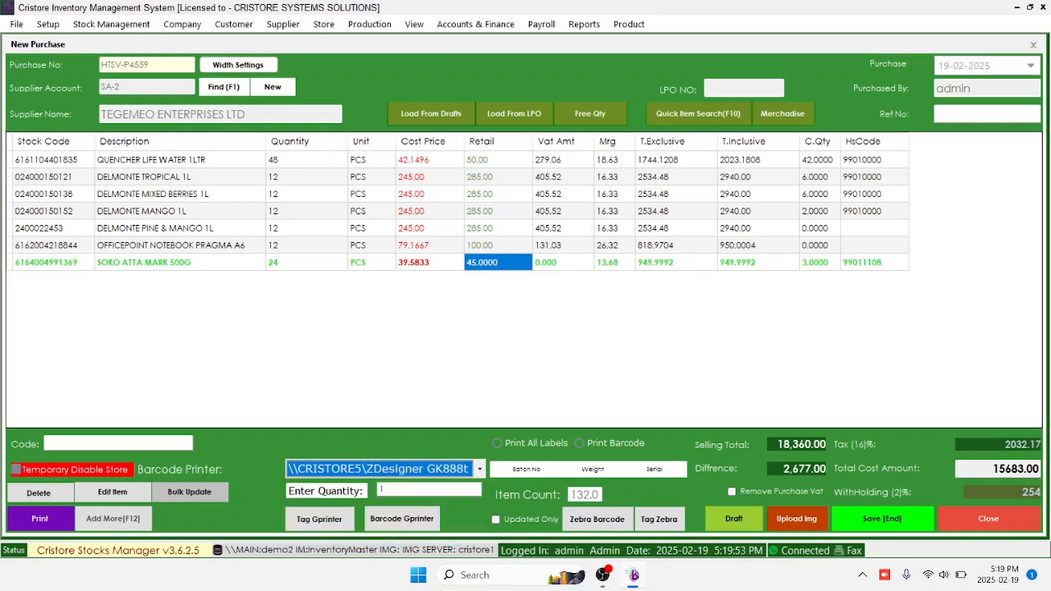
left_click(497, 444)
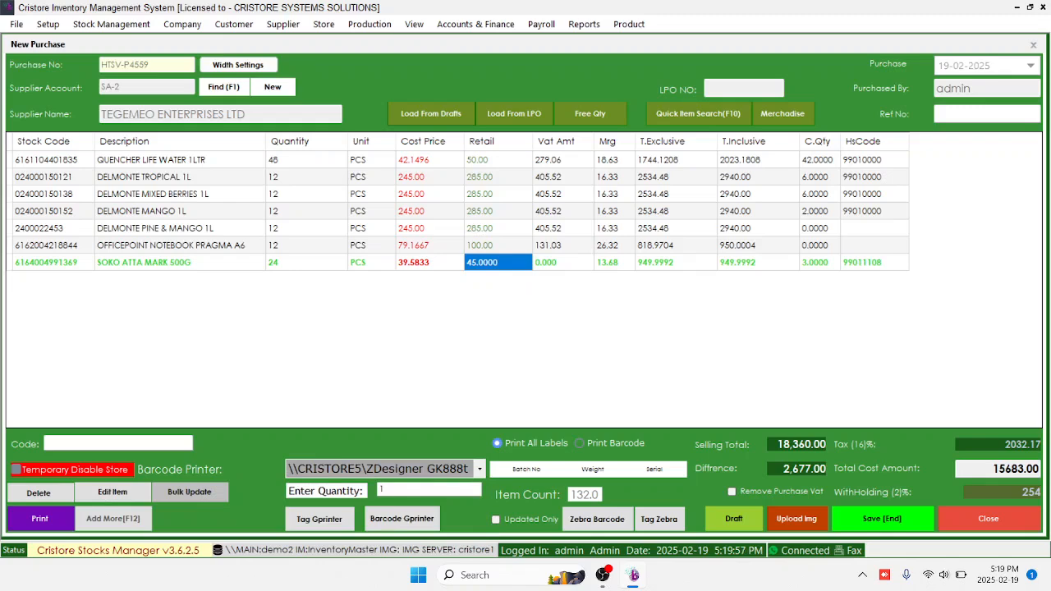
left_click(480, 469)
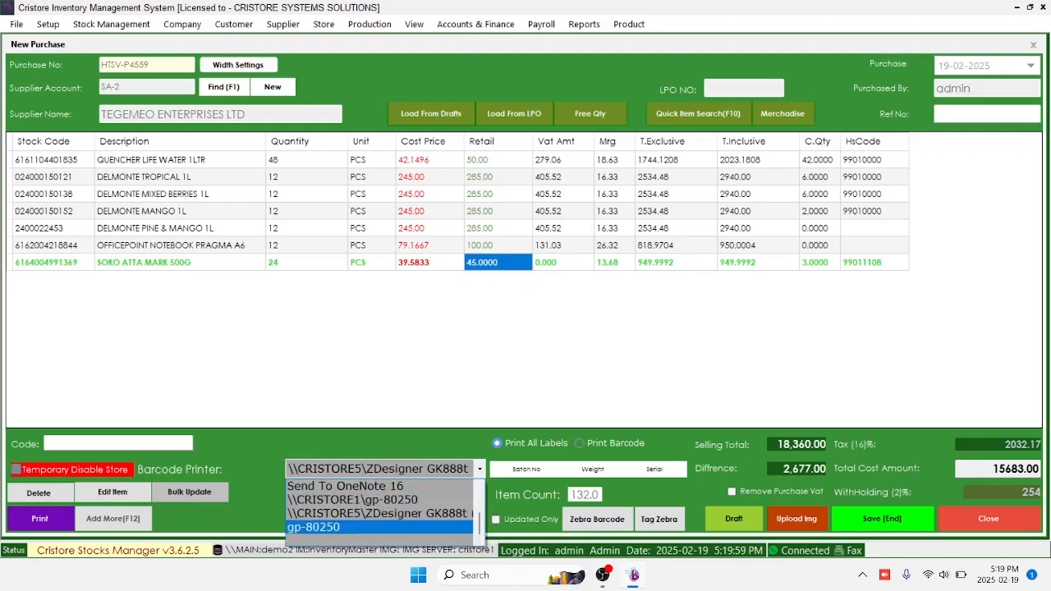
left_click(313, 527)
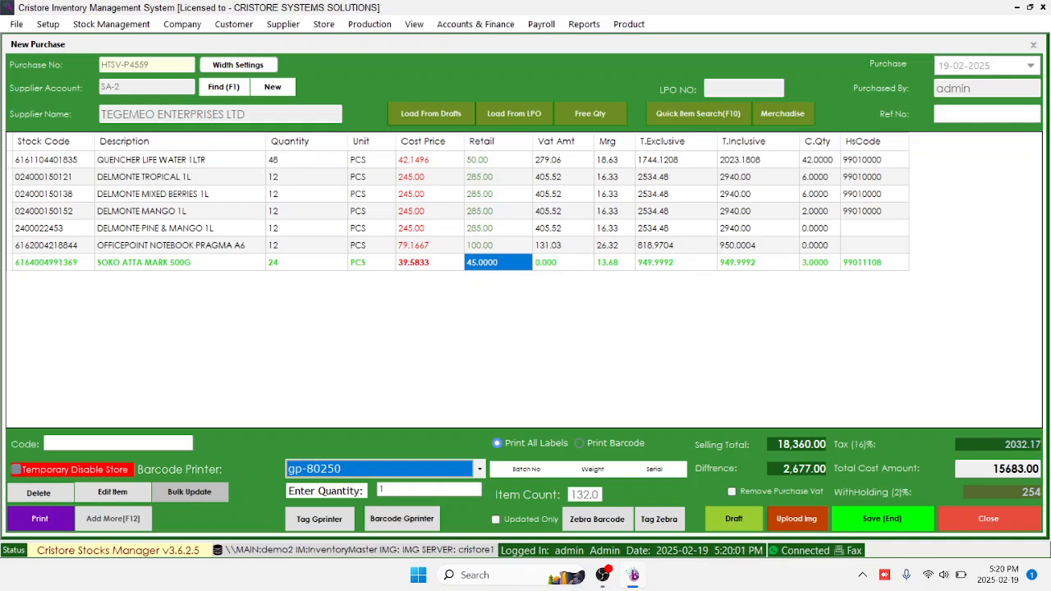
left_click(430, 195)
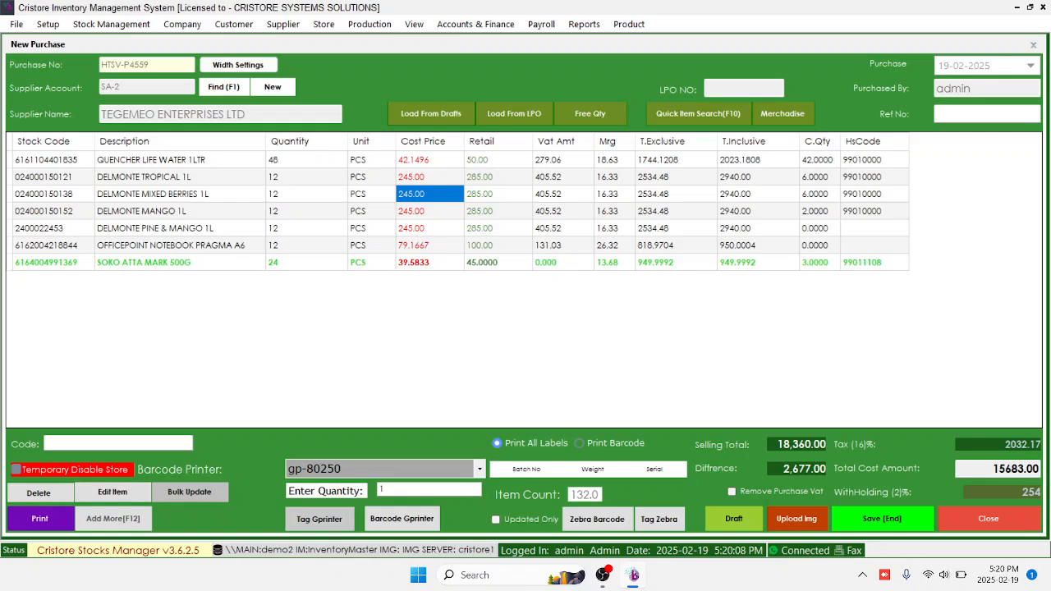
left_click(180, 177)
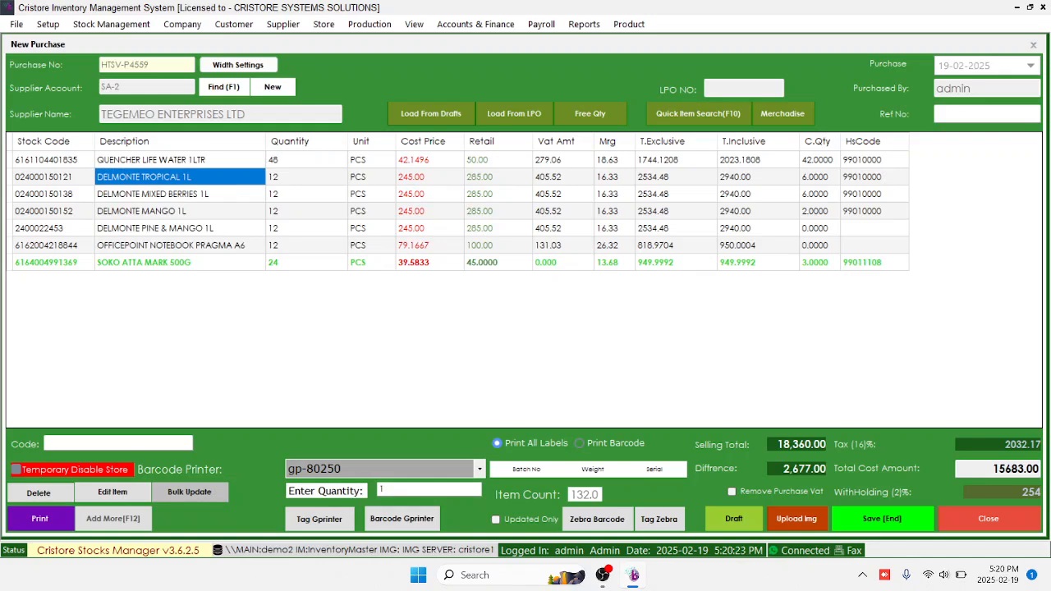
left_click(986, 114)
key("Tab")
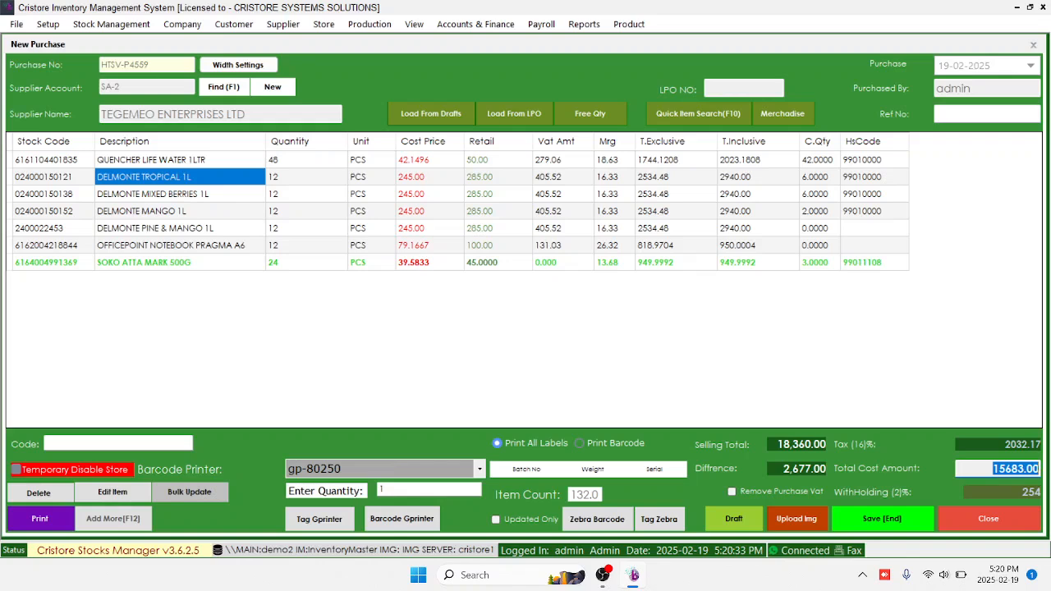
key("shift+Left")
key("shift+Right")
key("Tab")
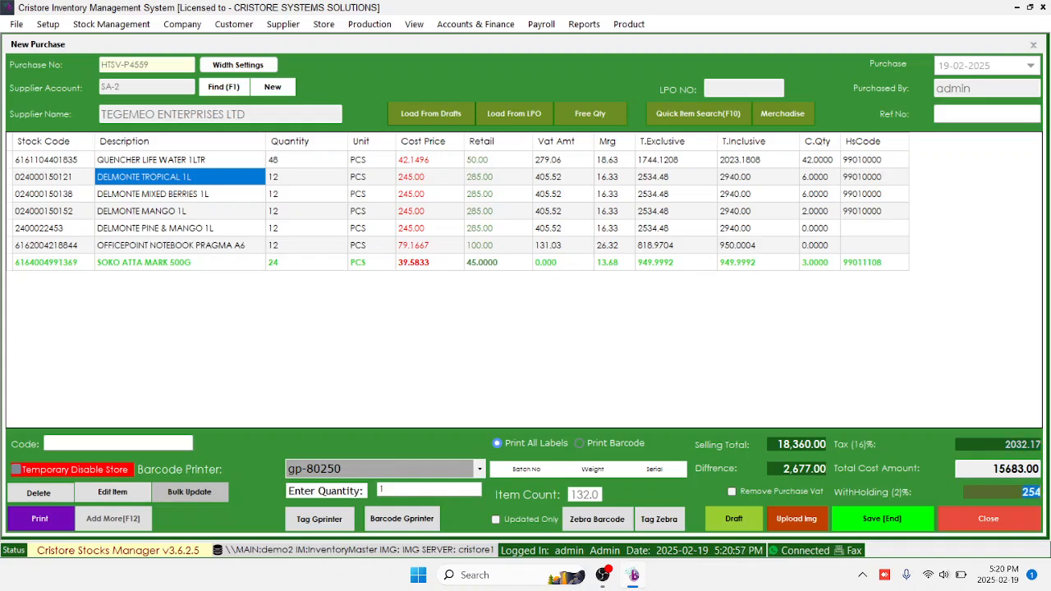
left_click_drag(1006, 444, 1036, 444)
left_click(1005, 444)
left_click_drag(825, 444, 776, 444)
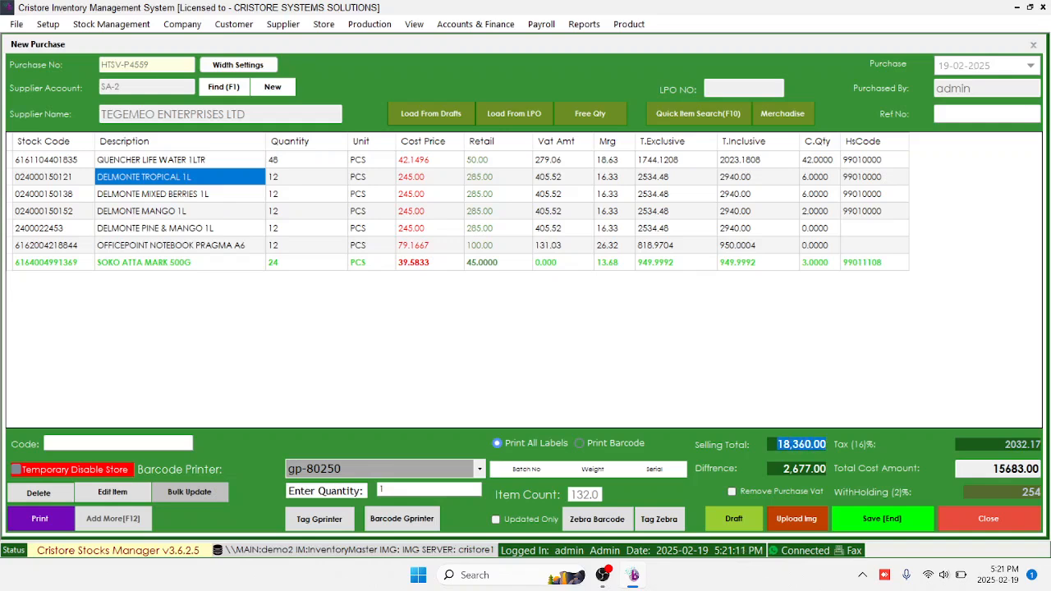
left_click(180, 211)
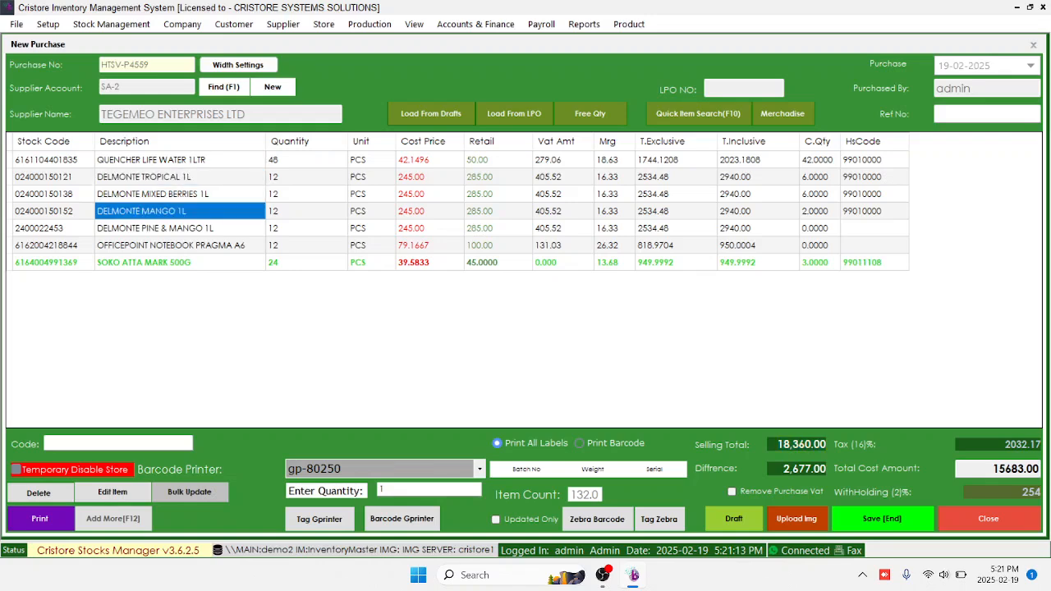
Enter reference number 98456 on the Tegemeo purchase and save it
double_click(804, 469)
left_click(986, 114)
type("98456")
double_click(967, 114)
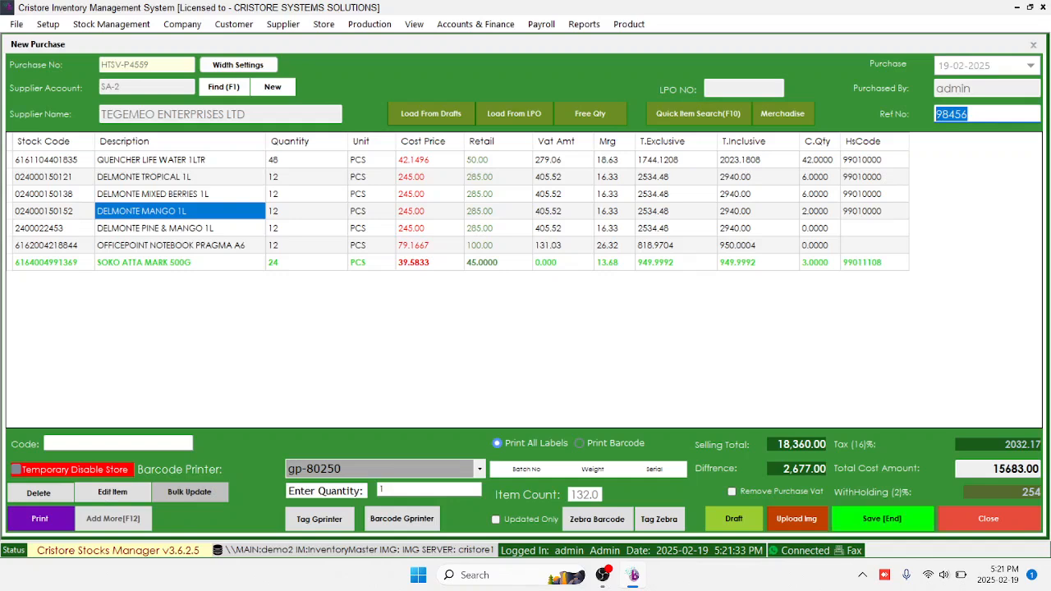
left_click(498, 195)
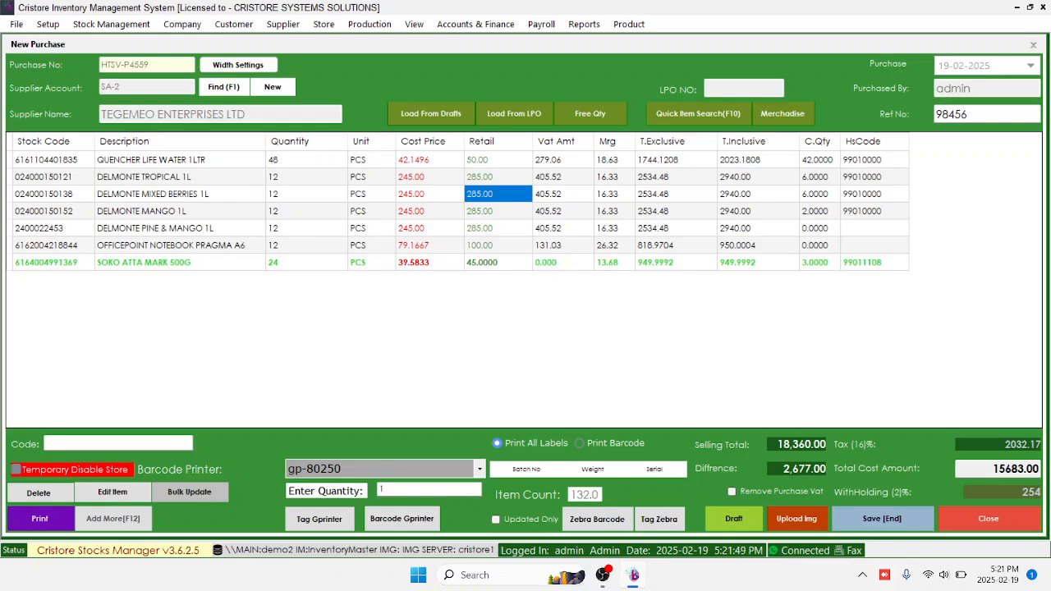
left_click(882, 518)
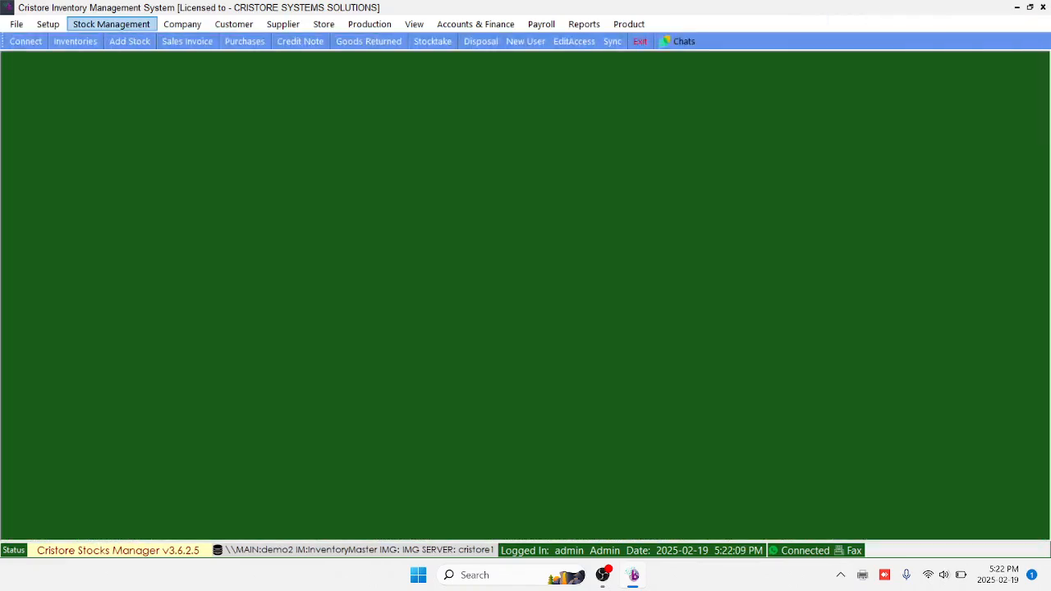
Start a new purchase and load MUUZAJI BORA LTD's LPO-9227/B1, totalling 34226.00 cost
left_click(110, 24)
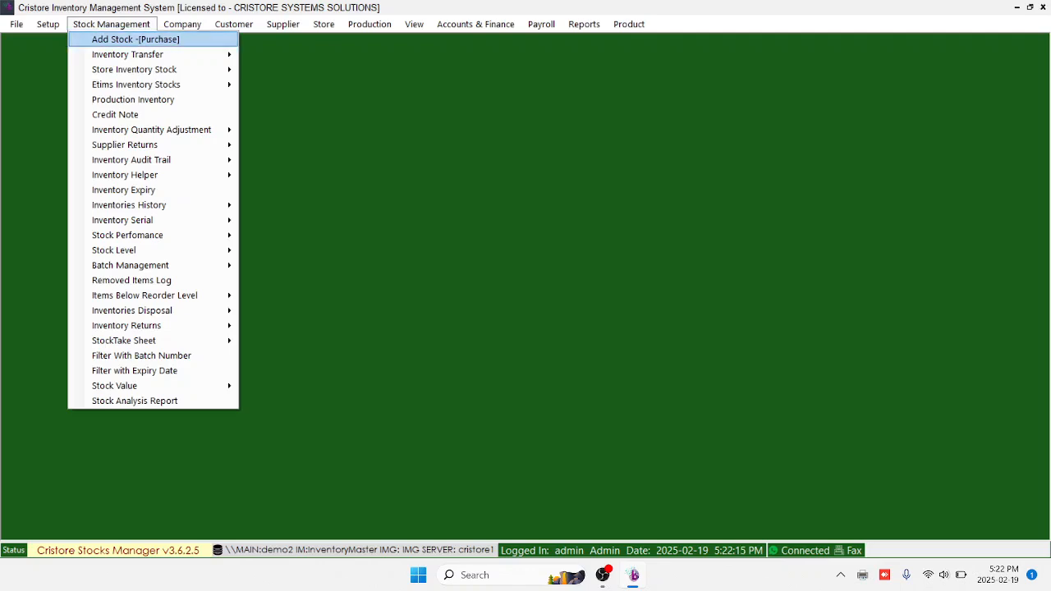
left_click(136, 39)
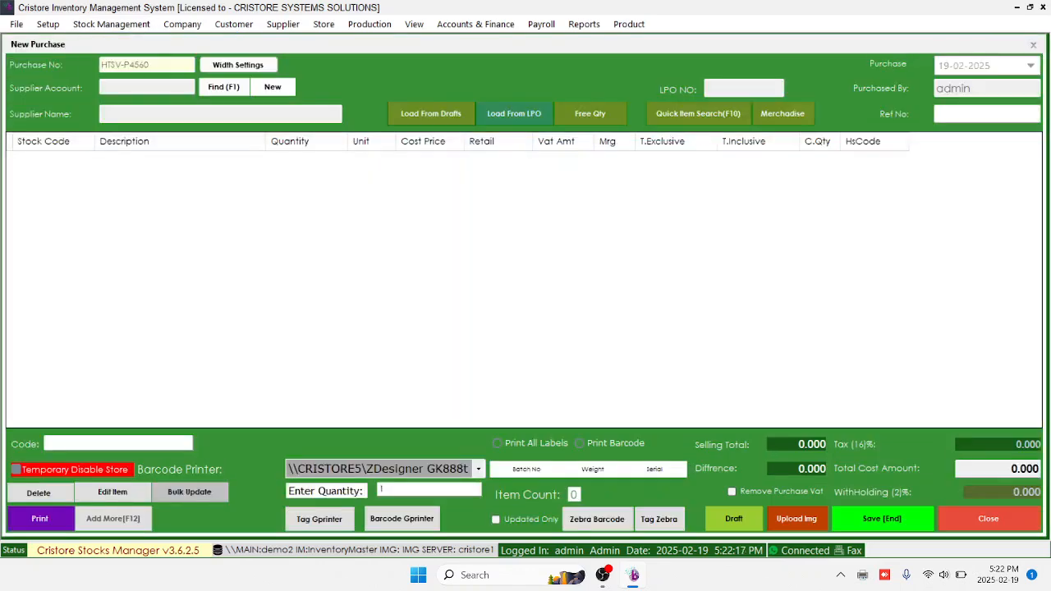
left_click(514, 113)
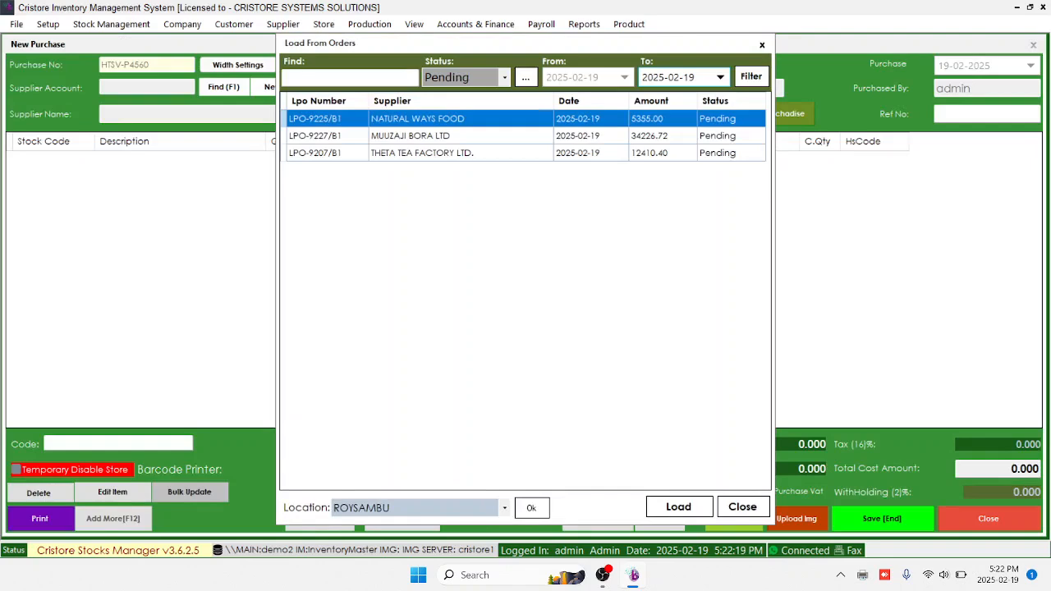
left_click(628, 136)
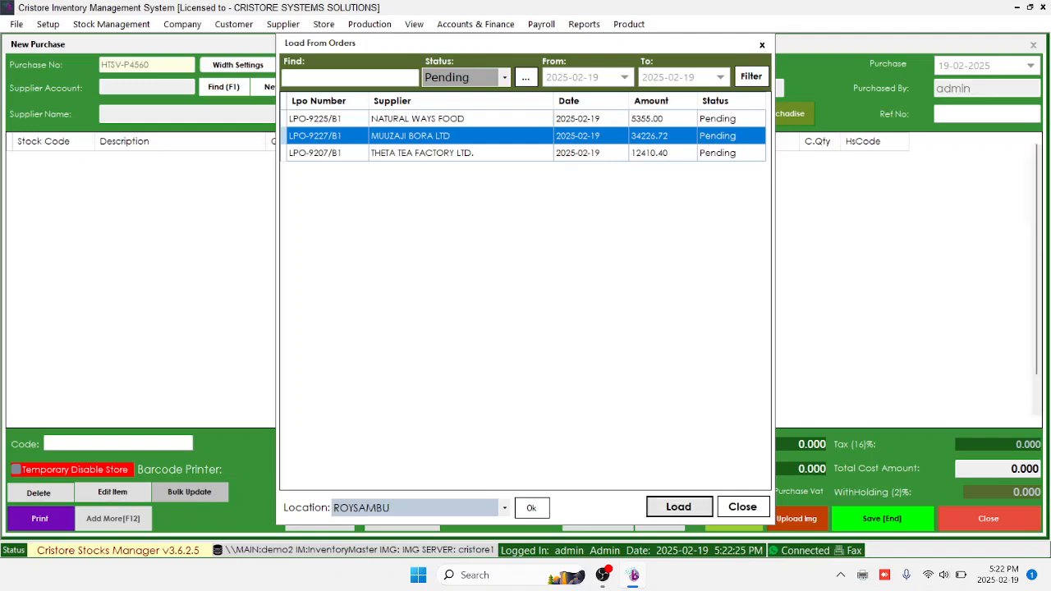
left_click(678, 507)
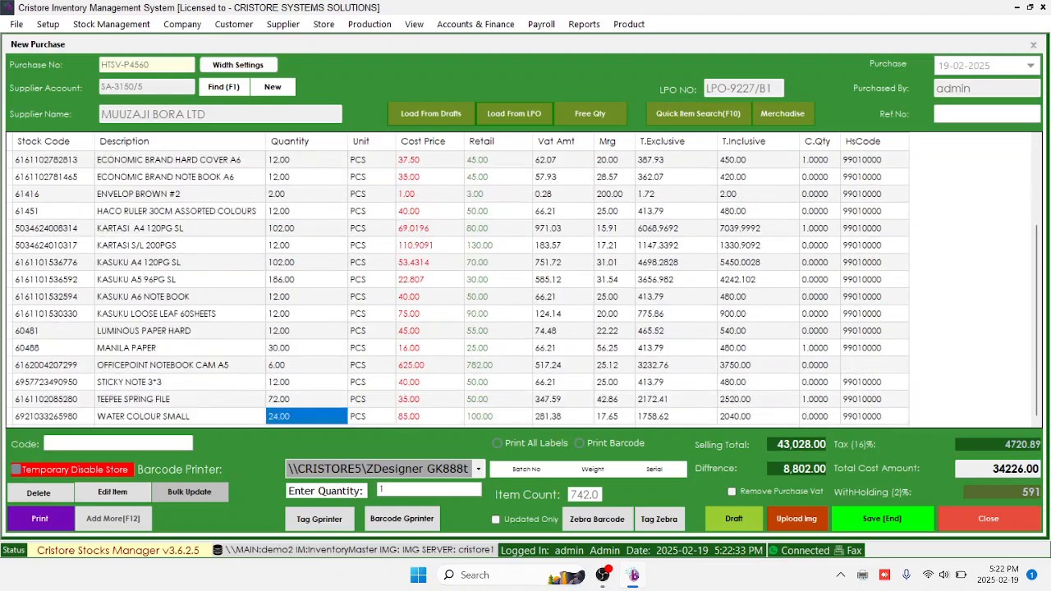
Choose Print All Labels and set the barcode printer to gp-80250
scroll(523, 283, "up", 3)
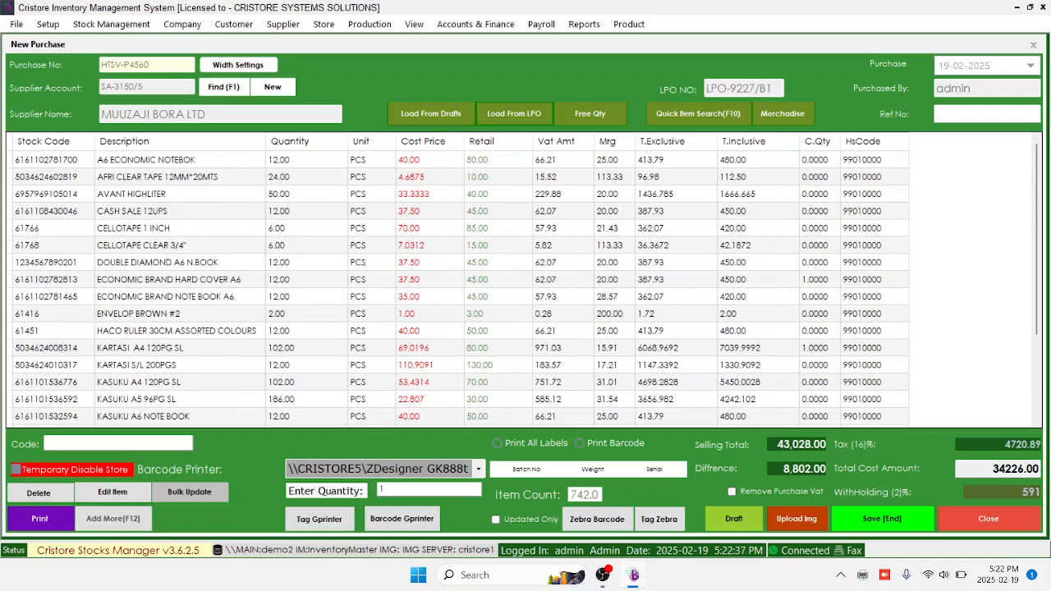
double_click(1015, 469)
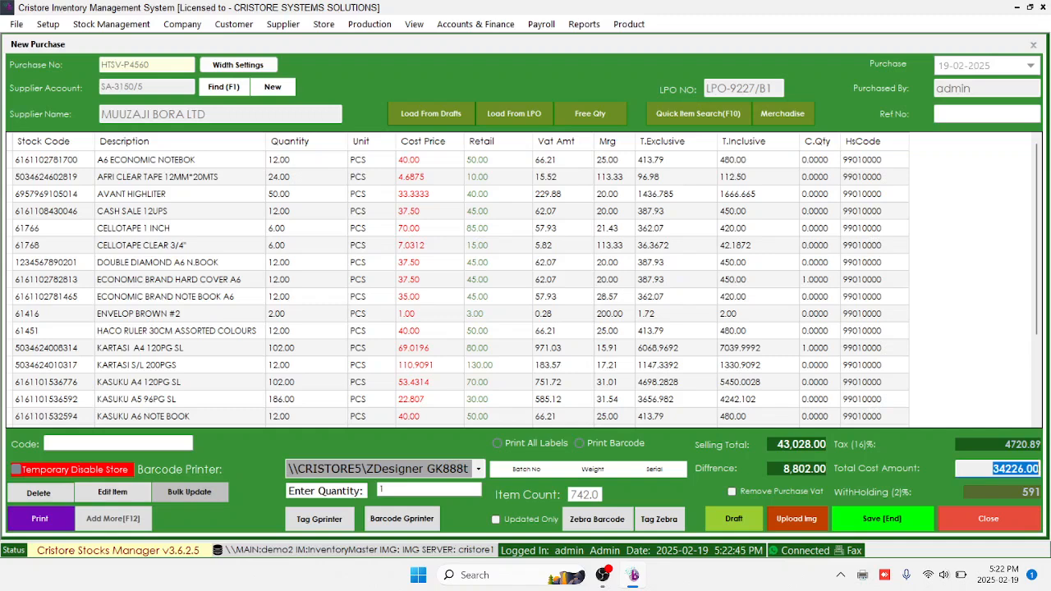
key("shift+Left")
left_click(498, 443)
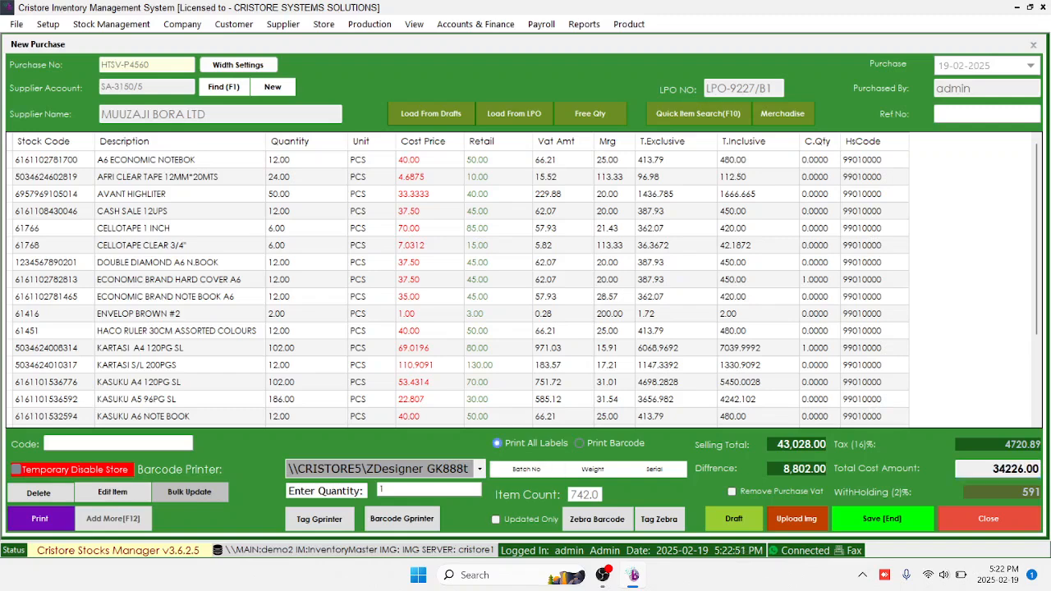
left_click(480, 469)
left_click(361, 527)
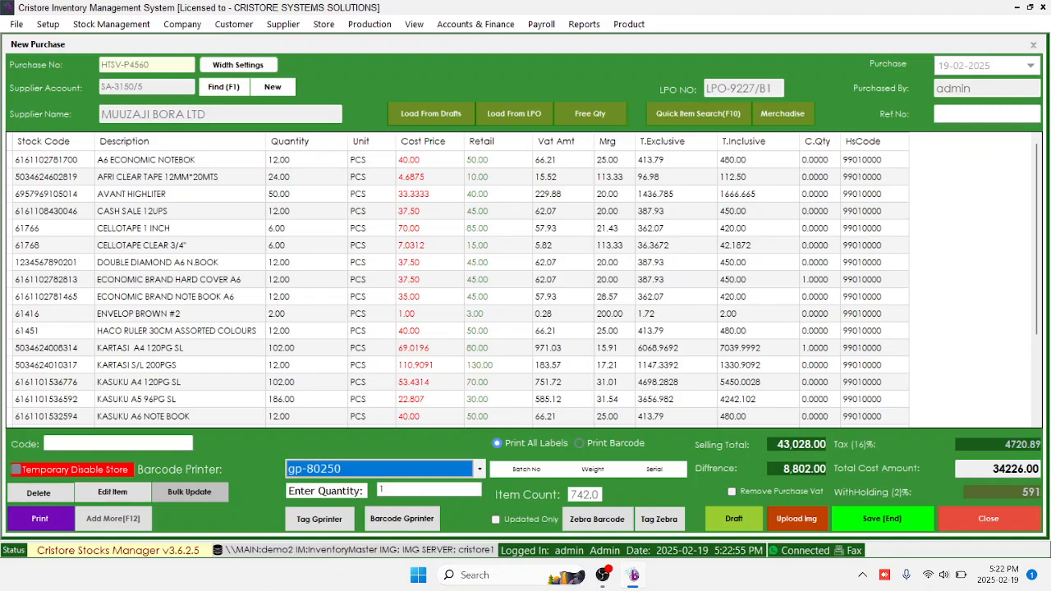
Select the KARTASI S/L 200PGS item in the purchase list
left_click(430, 229)
scroll(430, 228, "down", 3)
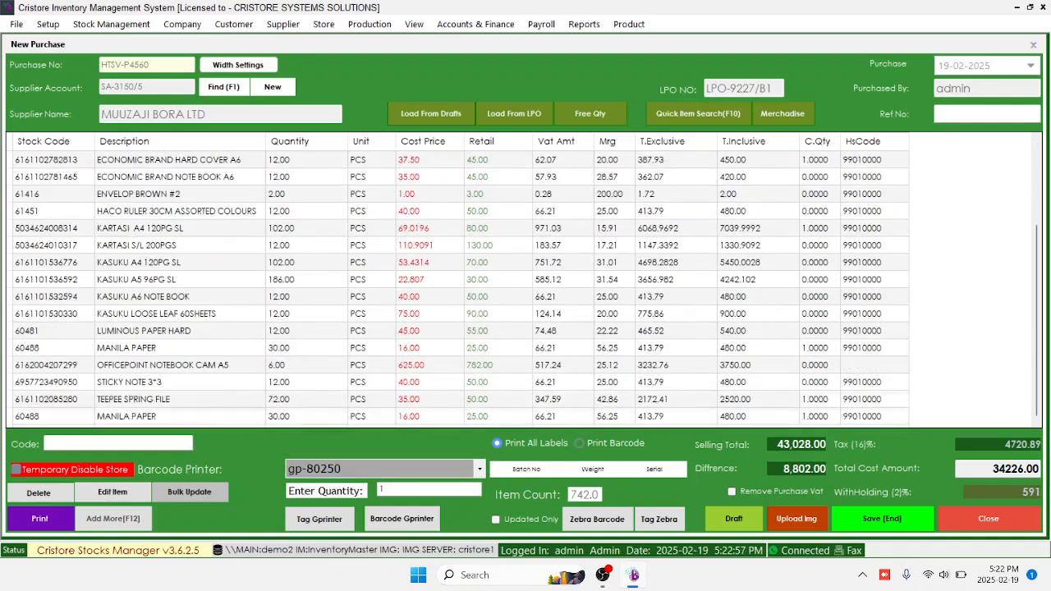
left_click(180, 246)
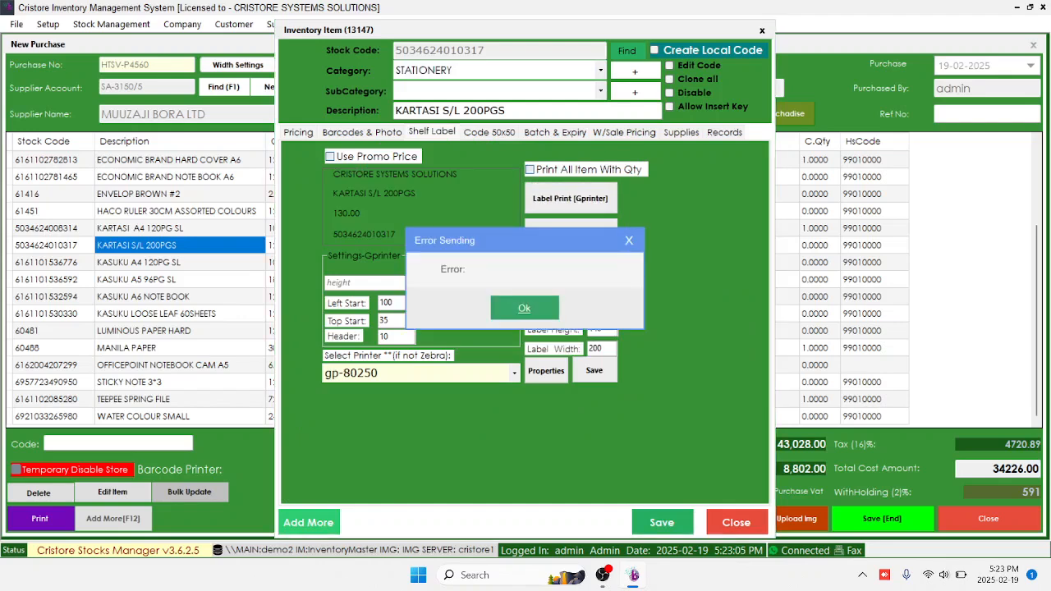
Dismiss the error messages, set KARTASI S/L 200PGS shelf-label font to TW CEN MT, and save
left_click(523, 308)
left_click(570, 198)
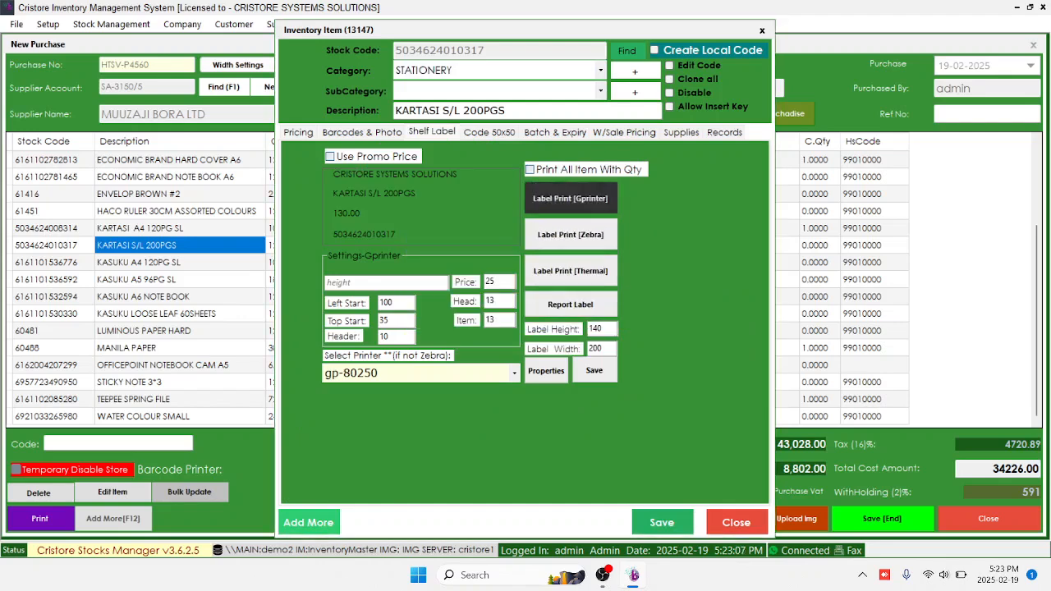
key("Return")
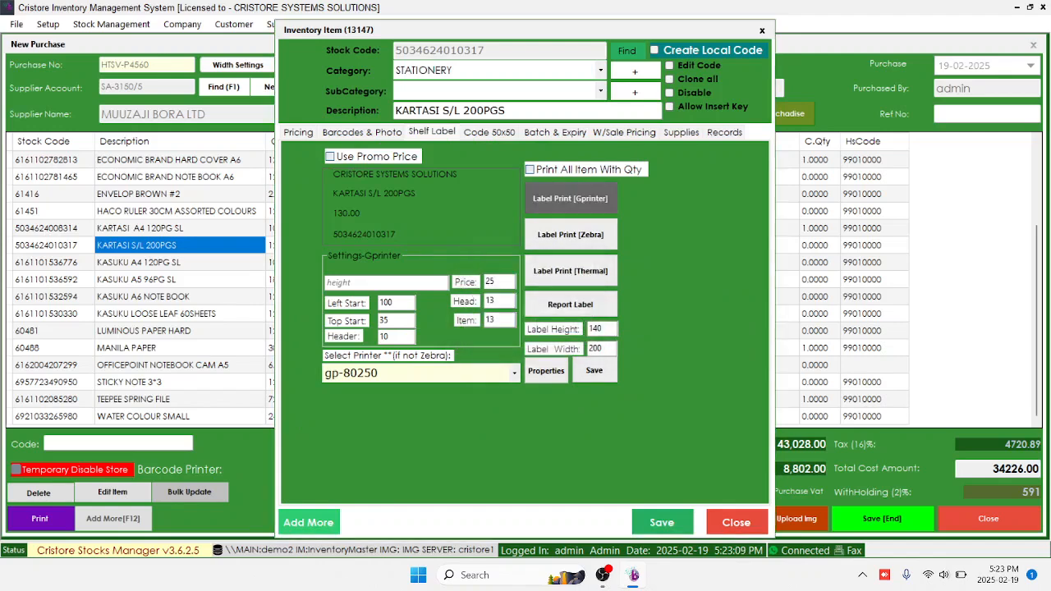
type("TW")
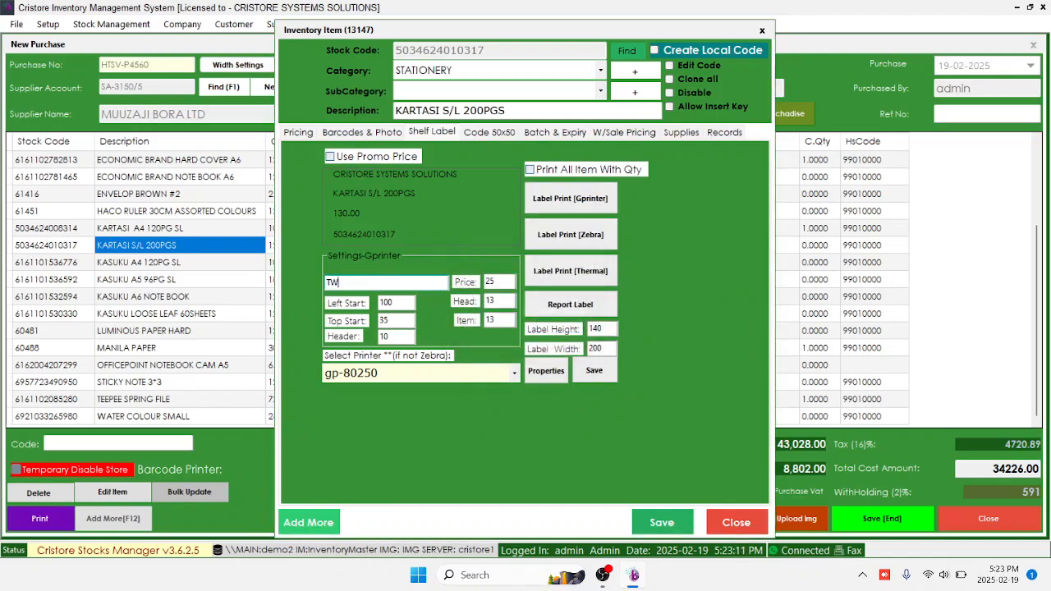
type(" CEN MT")
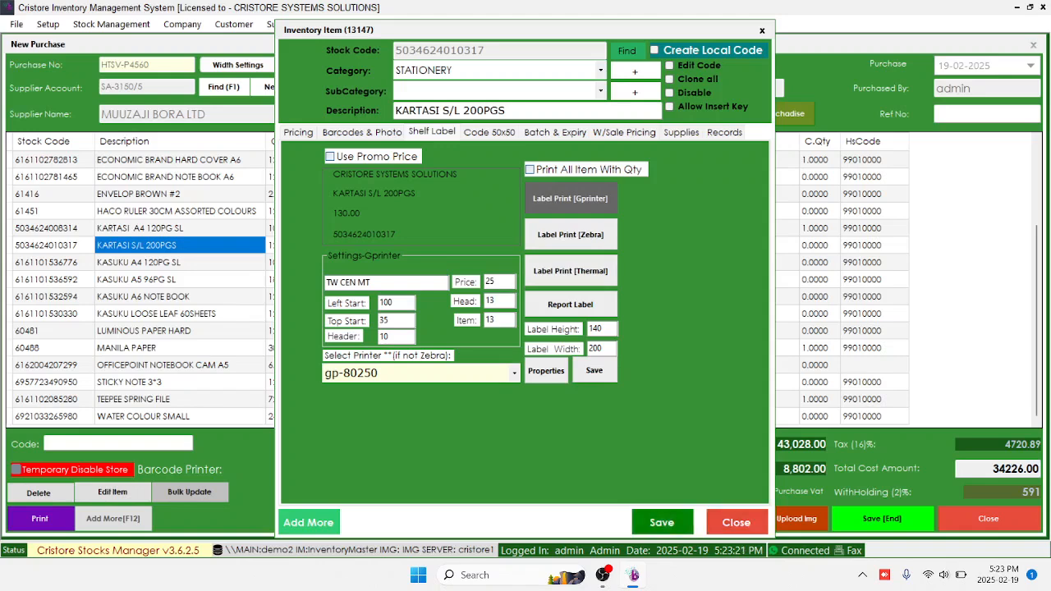
left_click(662, 522)
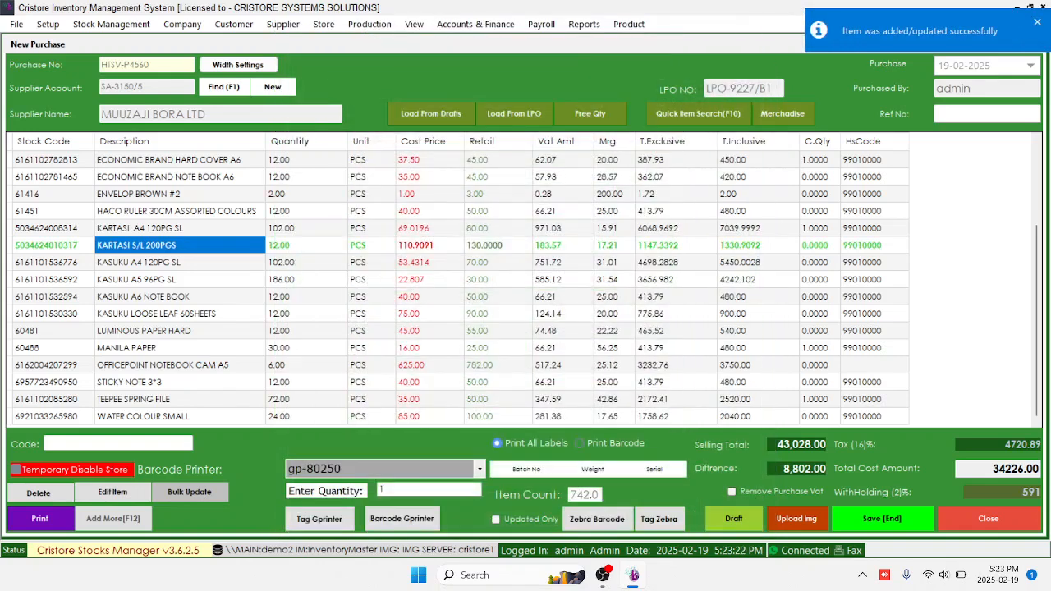
left_click(985, 114)
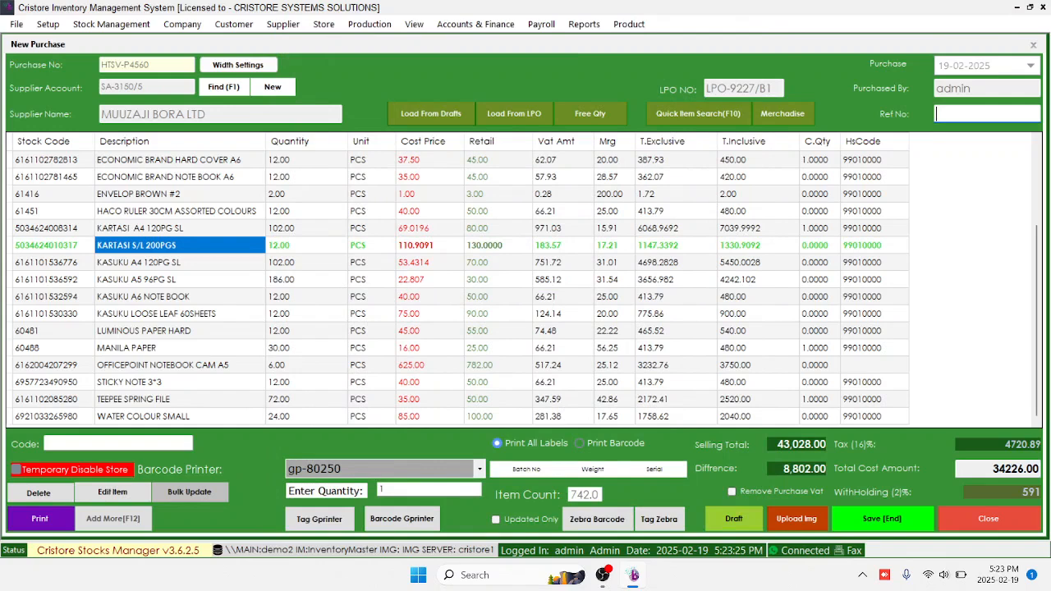
Enter reference 78345, save the Muuzaji Bora purchase, and dismiss the Error Sending message
type("78345")
key("End")
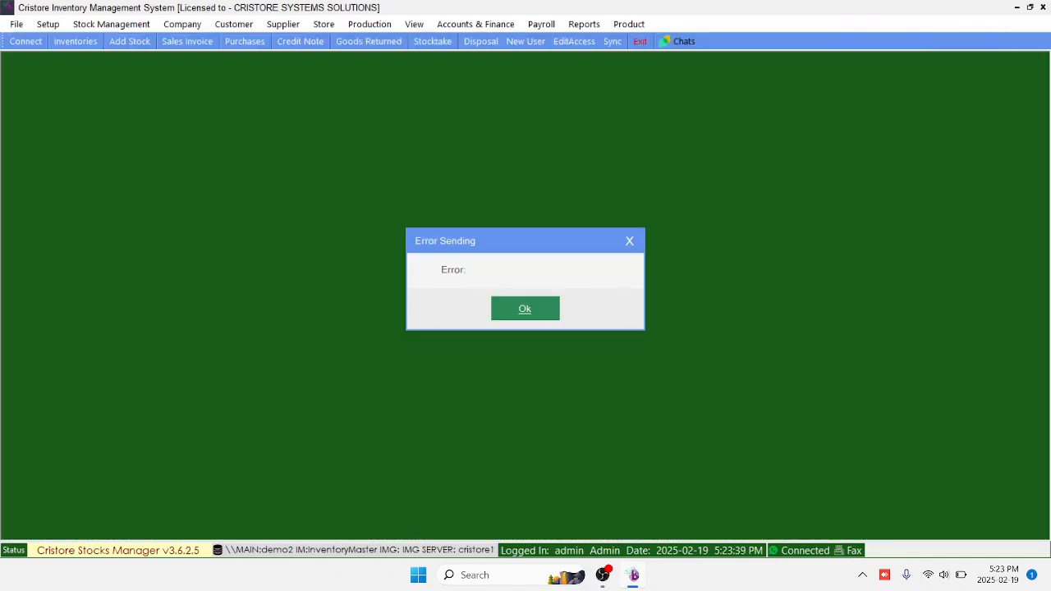
key("Return")
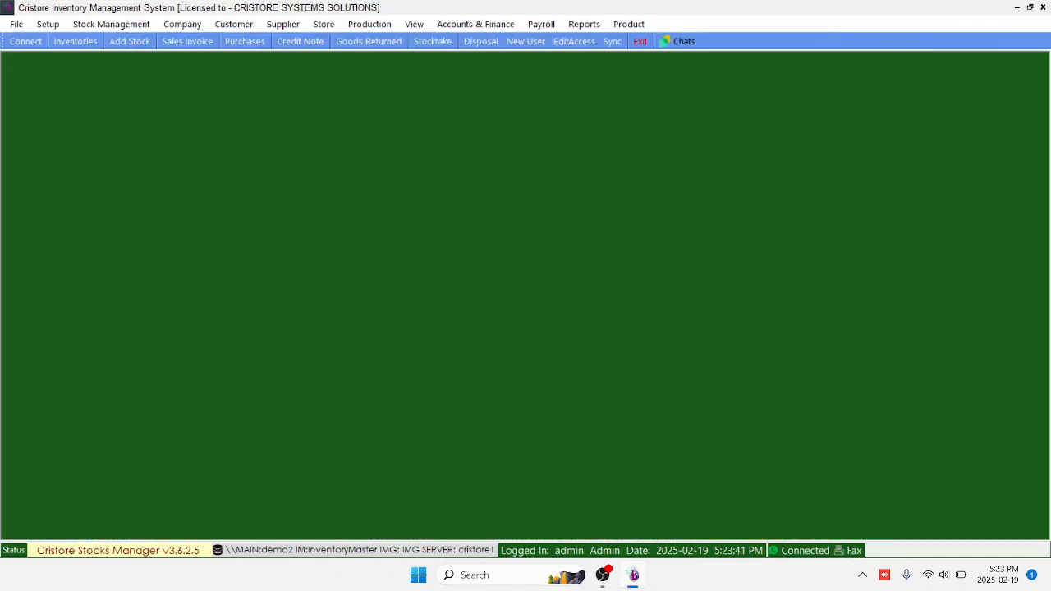